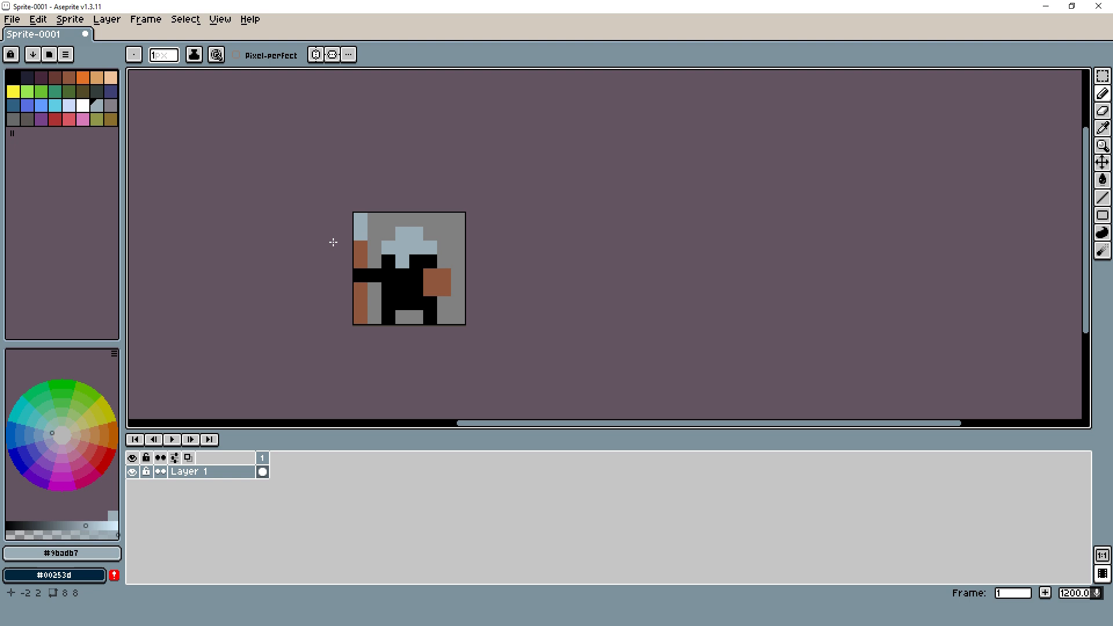
- Create a new 8 × 8 px RGBA sprite with a transparent background and place its canvas beside the finished reference character
key(ctrl+n)
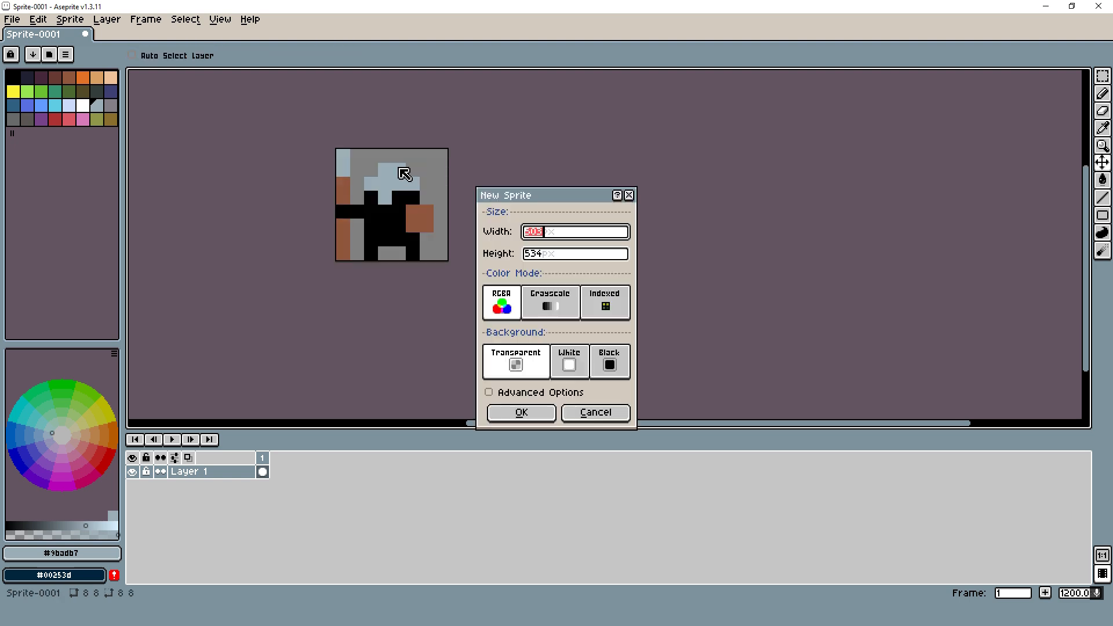
text(32)
key(Tab)
text(32)
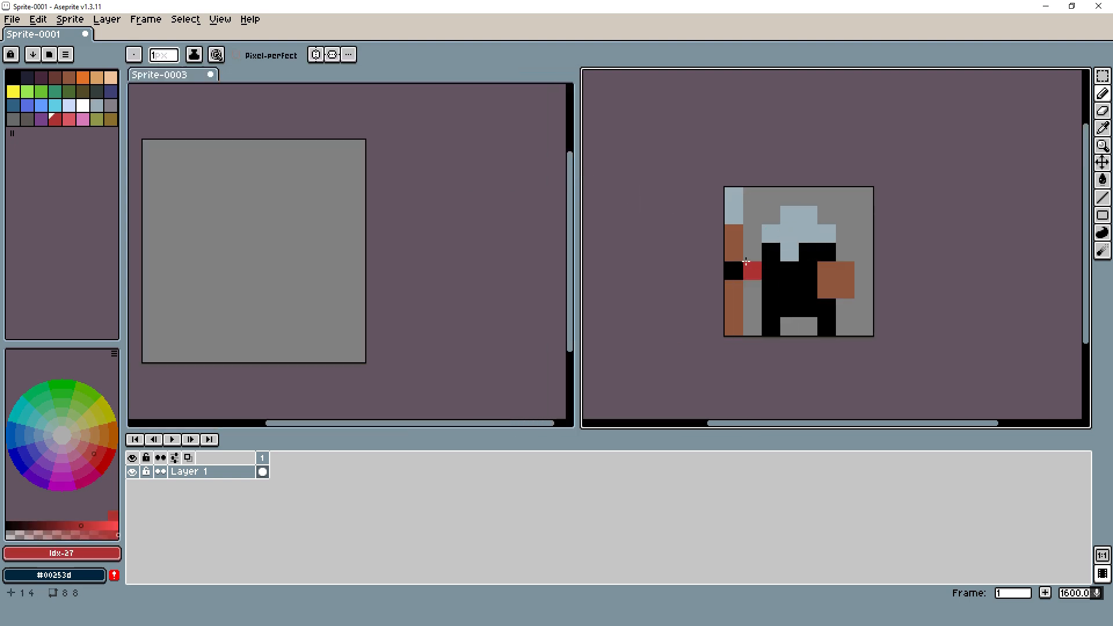
drag(278, 210, 385, 224)
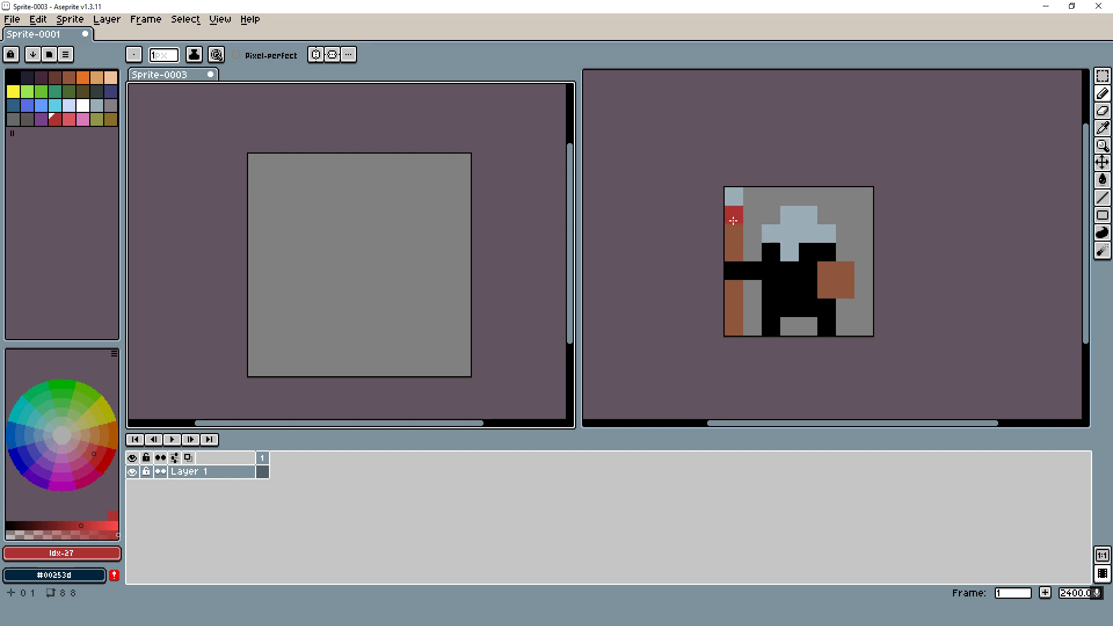
scroll(331, 210, down, 2)
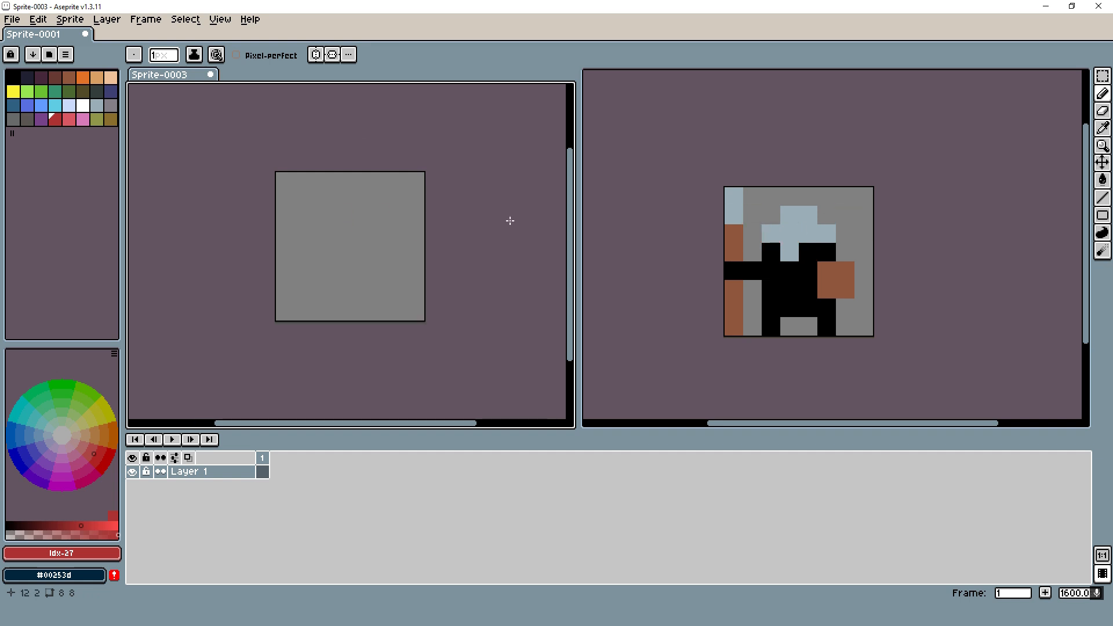
- Pencil the character's body in black: two legs at the canvas bottom and a solid four-pixel-wide torso above them
click(14, 77)
scroll(321, 302, up, 2)
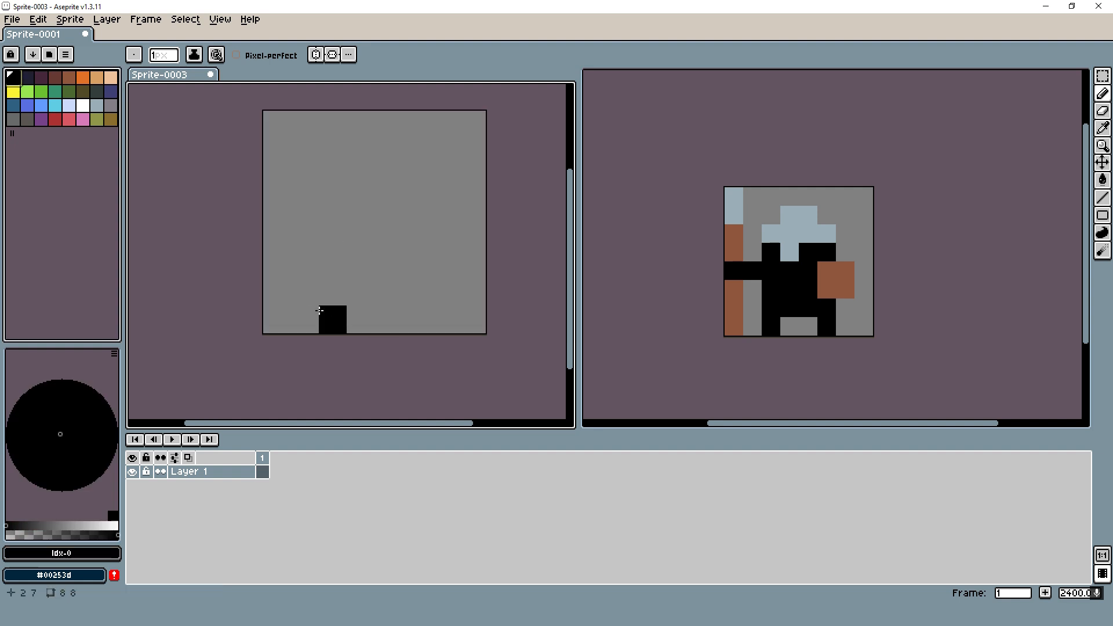
mouse_move(319, 311)
mouse_down()
mouse_move(321, 293)
mouse_move(417, 293)
mouse_move(416, 325)
mouse_up()
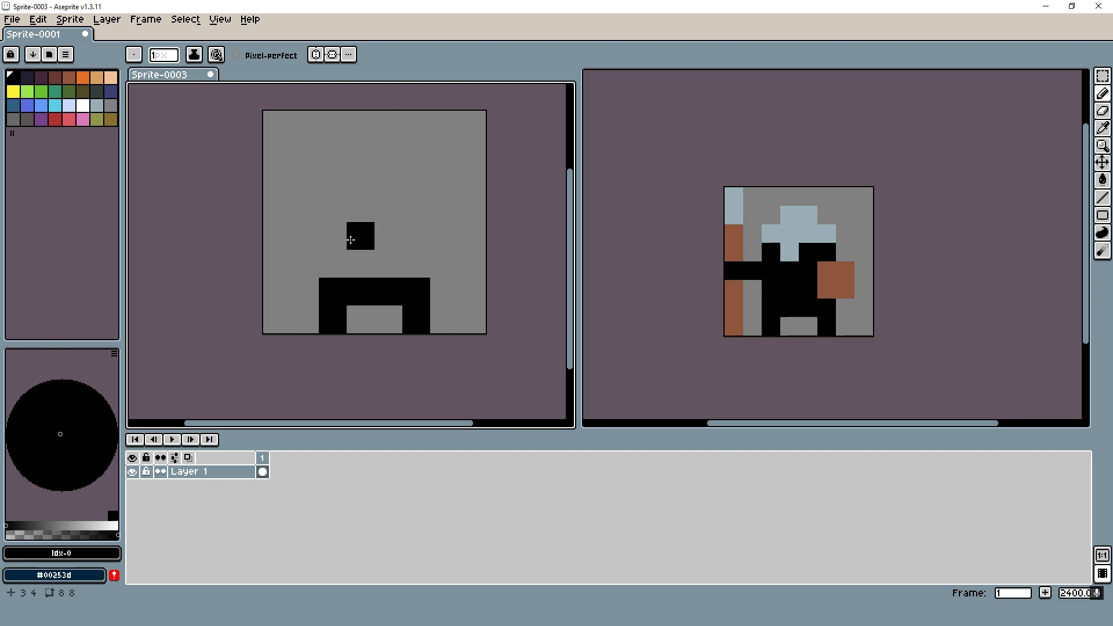
click(330, 252)
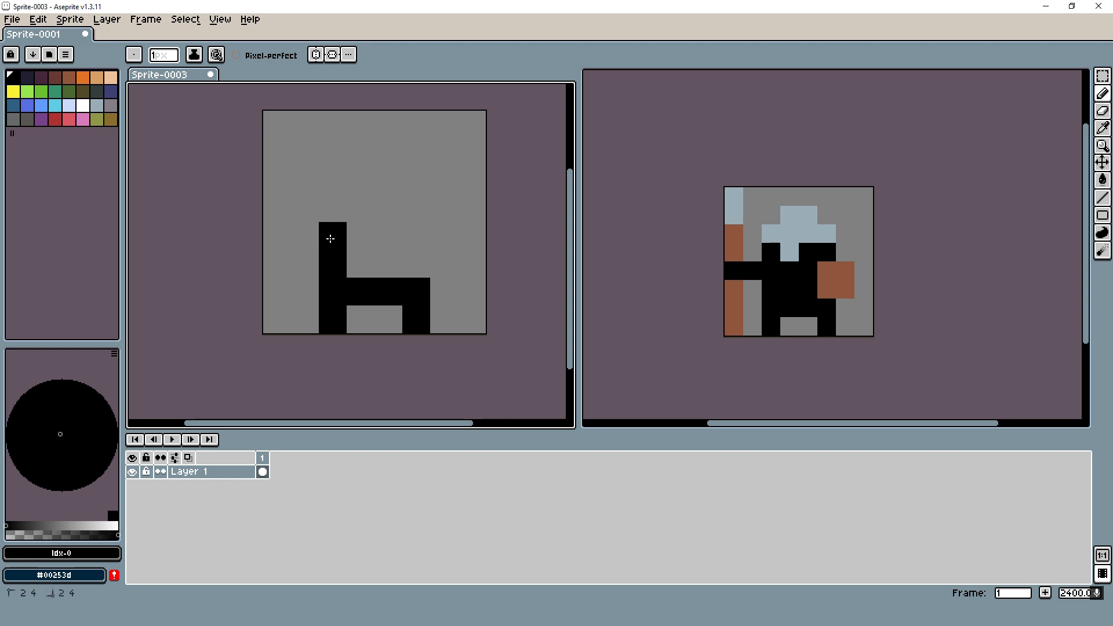
mouse_move(330, 238)
mouse_down()
mouse_move(417, 236)
mouse_move(412, 255)
mouse_up()
scroll(476, 200, down, 5)
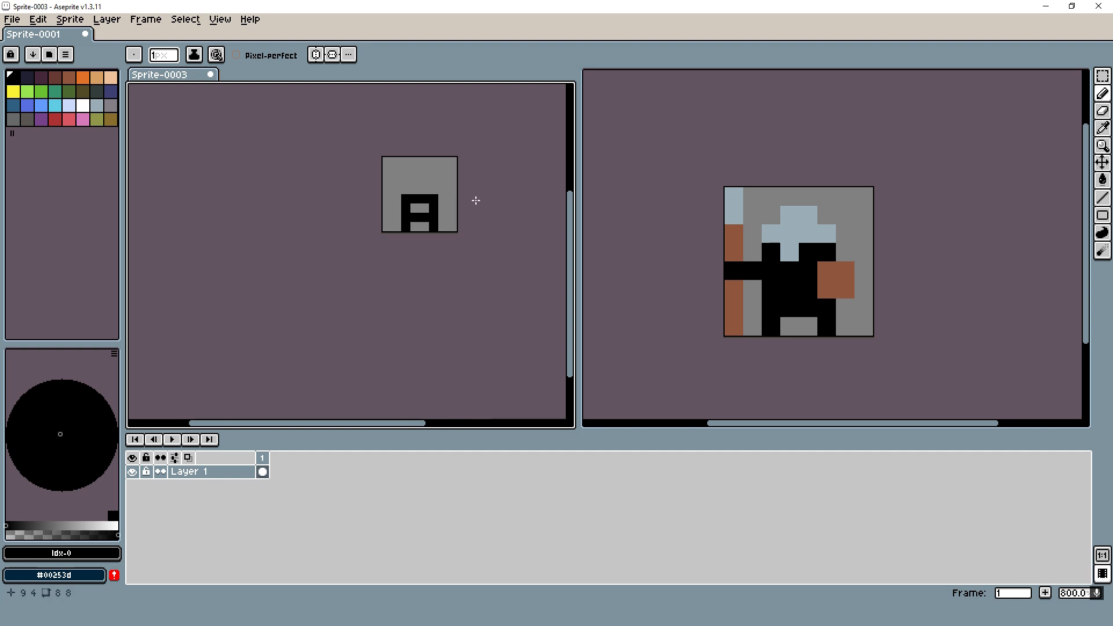
scroll(471, 198, up, 3)
click(443, 219)
scroll(429, 277, down, 3)
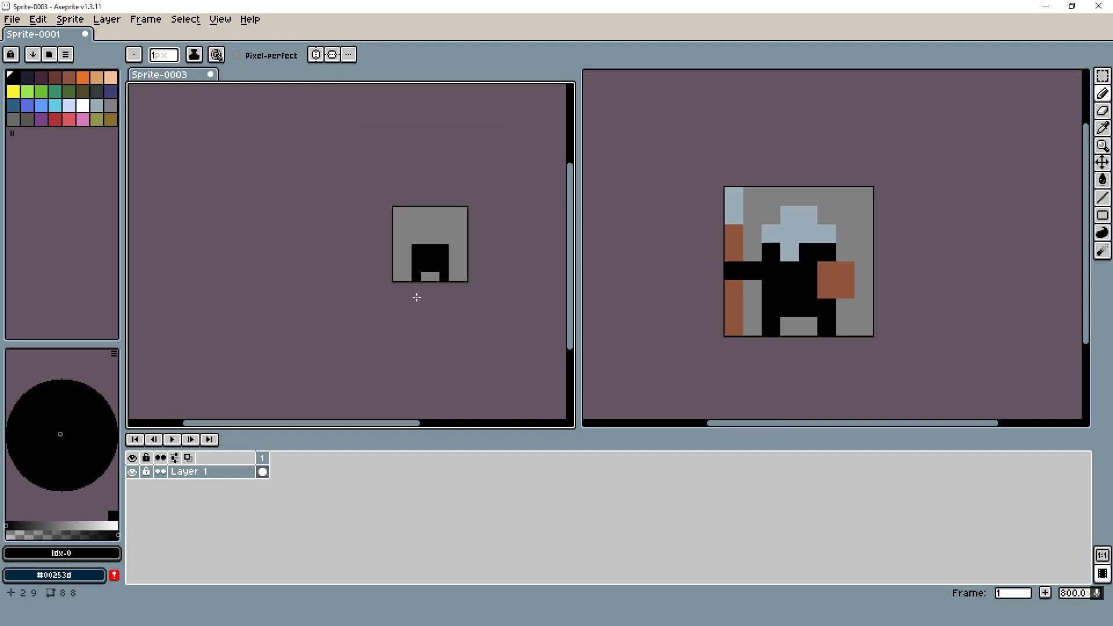
- Extend a black arm two pixels left from the torso and add black head pixels above it, leaving a one-pixel gap
scroll(417, 298, up, 3)
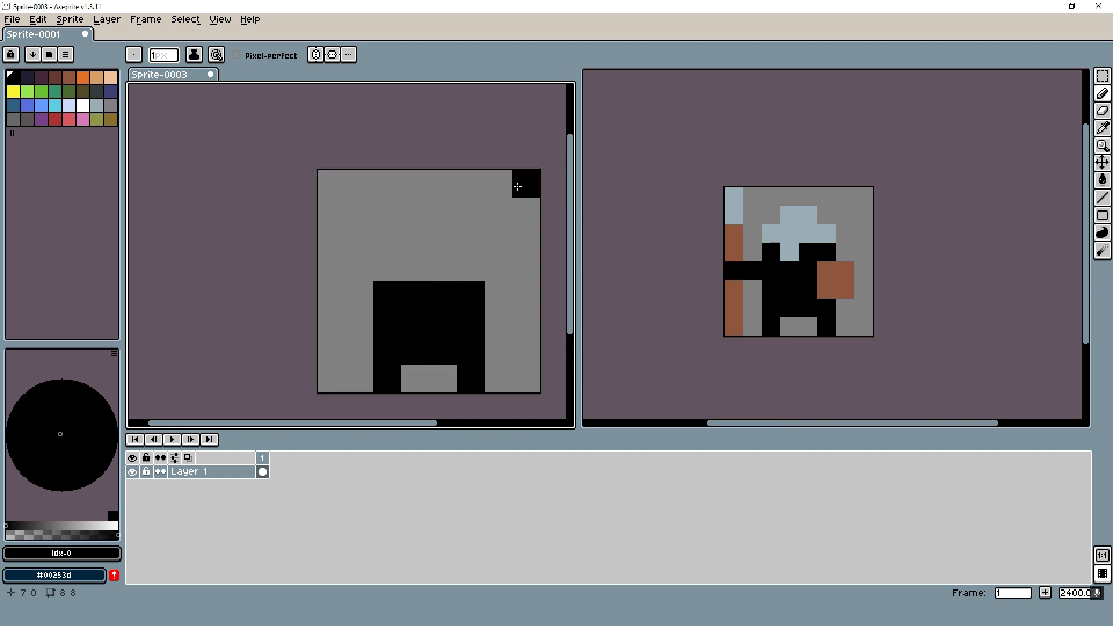
click(331, 295)
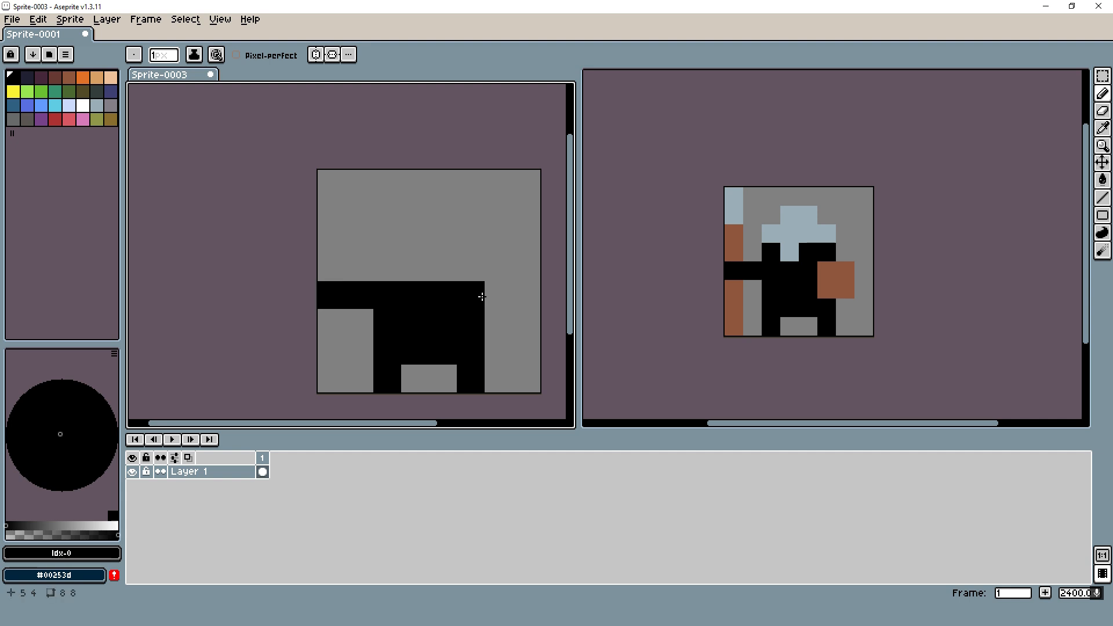
click(387, 266)
click(445, 274)
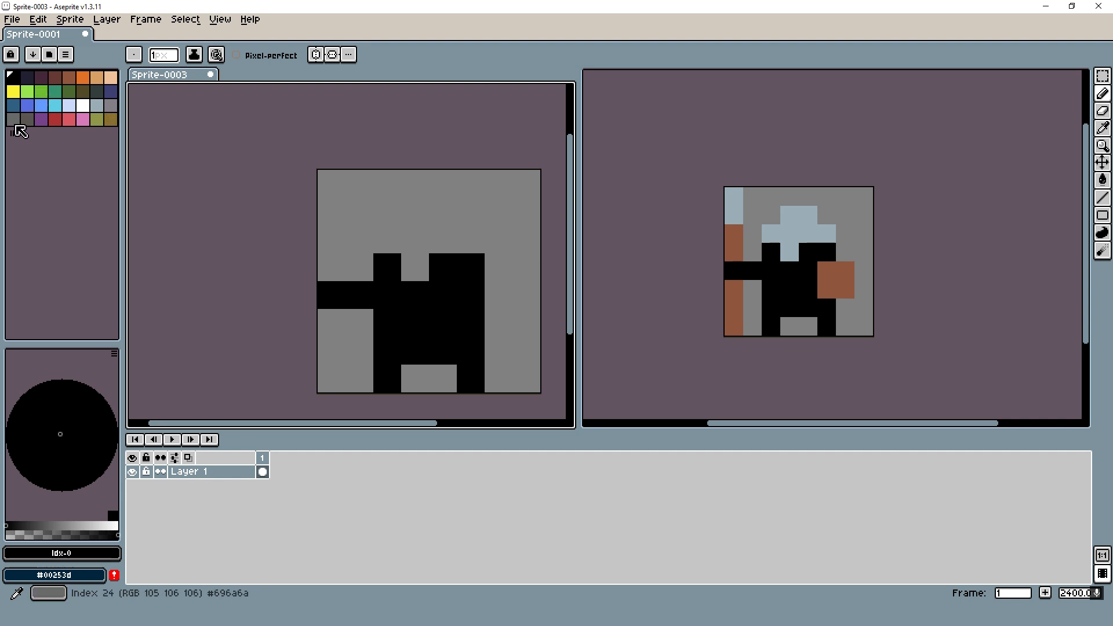
- Paint a dark grey (index 25) helmet with a nose guard in the head gap, a four-pixel brim and two-pixel crown
click(27, 120)
mouse_move(413, 261)
mouse_down()
mouse_move(413, 232)
mouse_move(389, 232)
mouse_up()
click(452, 240)
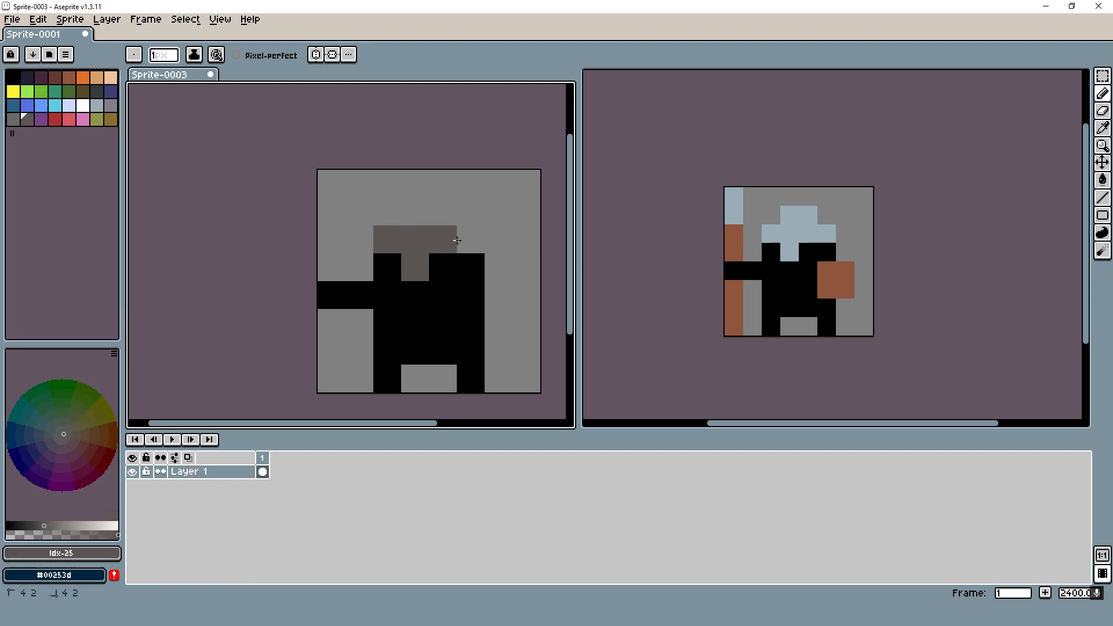
click(461, 241)
click(417, 219)
click(437, 219)
click(518, 287)
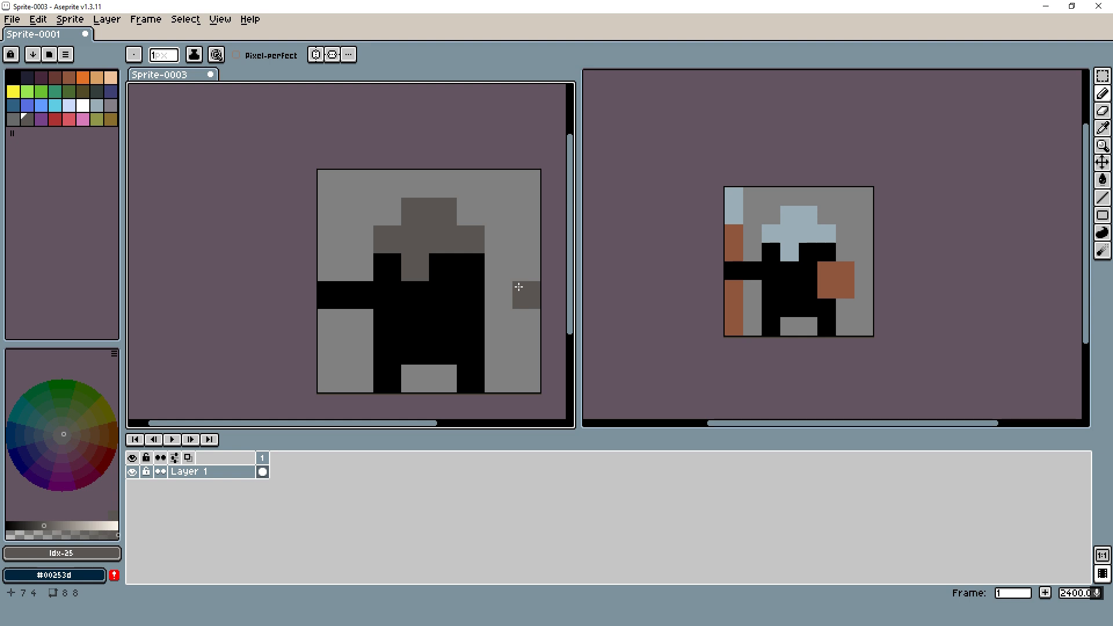
- Paint two red (index 27) eye pixels, one on each side of the helmet's nose guard
click(83, 106)
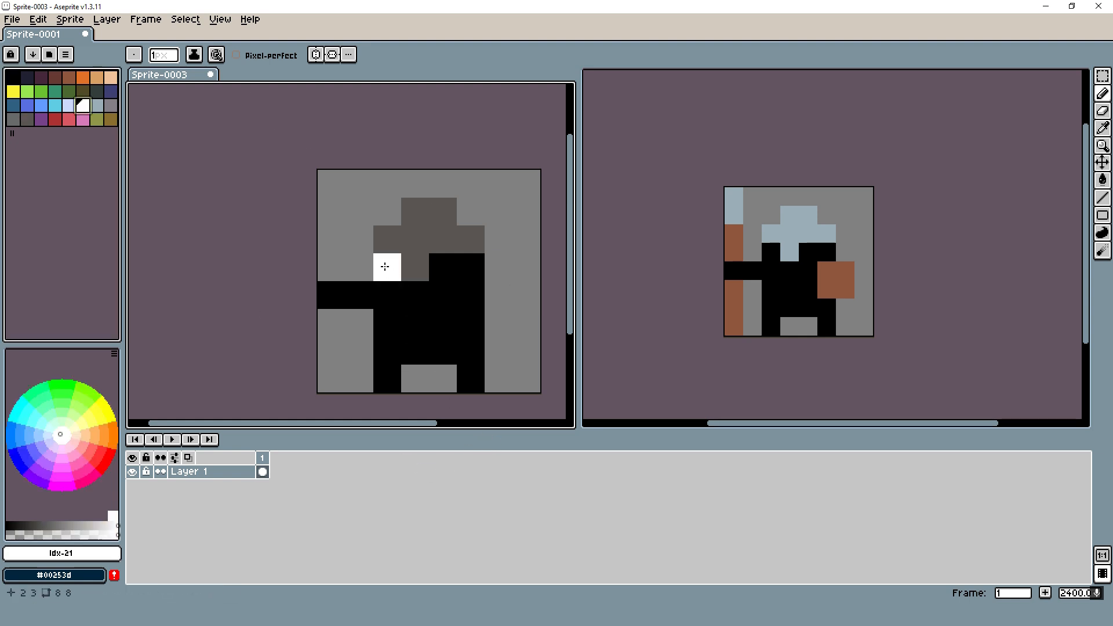
click(443, 266)
scroll(458, 249, down, 5)
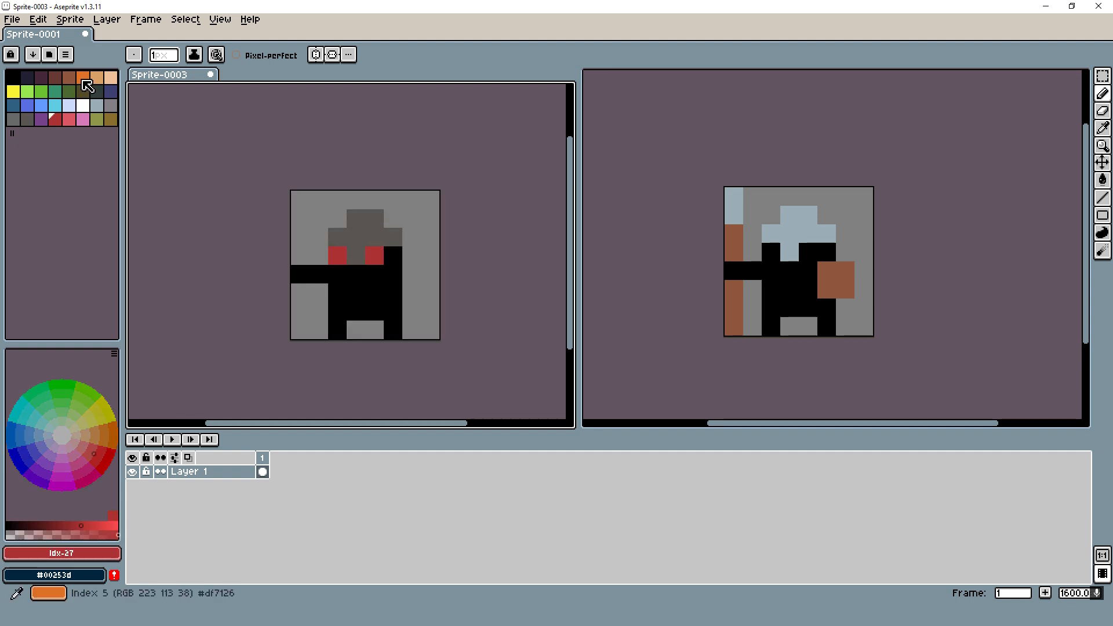
- Stamp a brown (index 4) shield over the right edge of the body using a 2 px brush
click(81, 78)
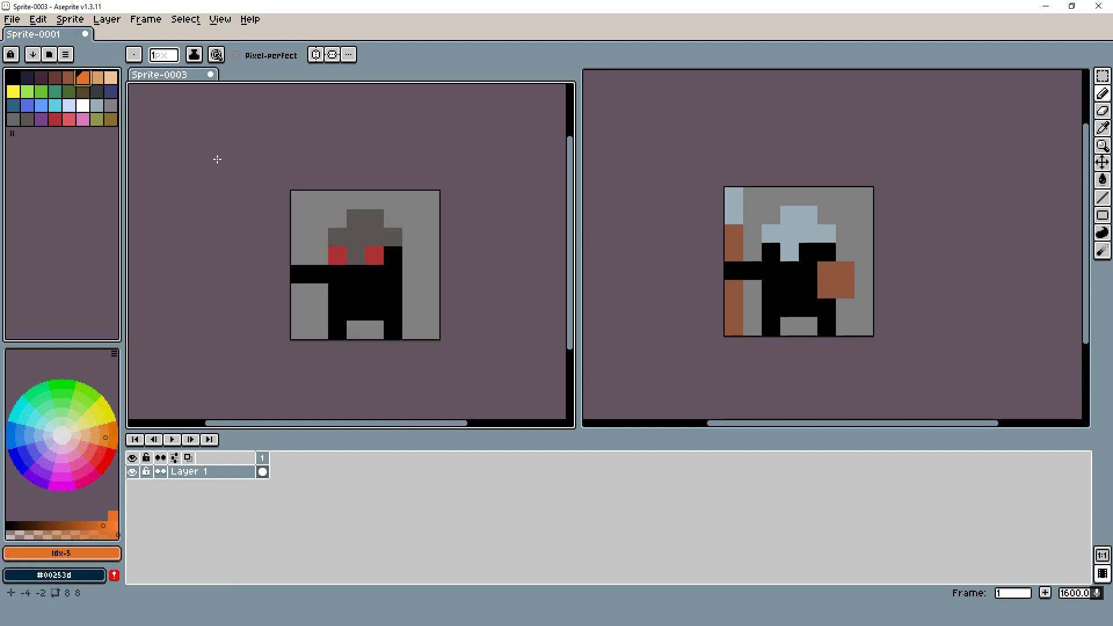
click(66, 80)
scroll(330, 291, up, 5)
key(plus)
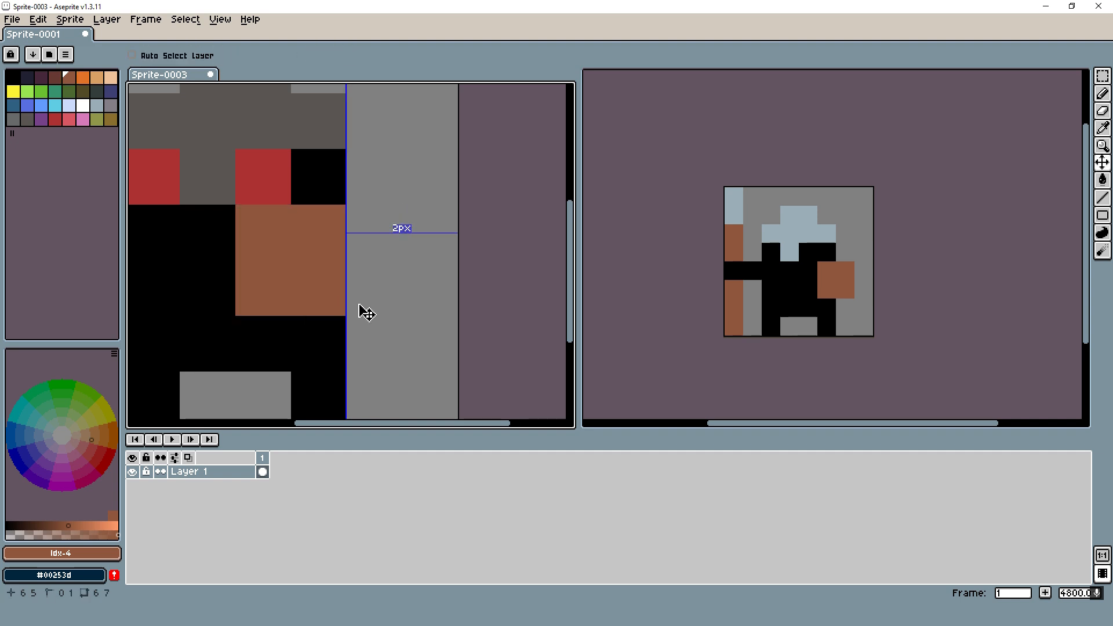
scroll(364, 302, down, 6)
scroll(466, 291, up, 3)
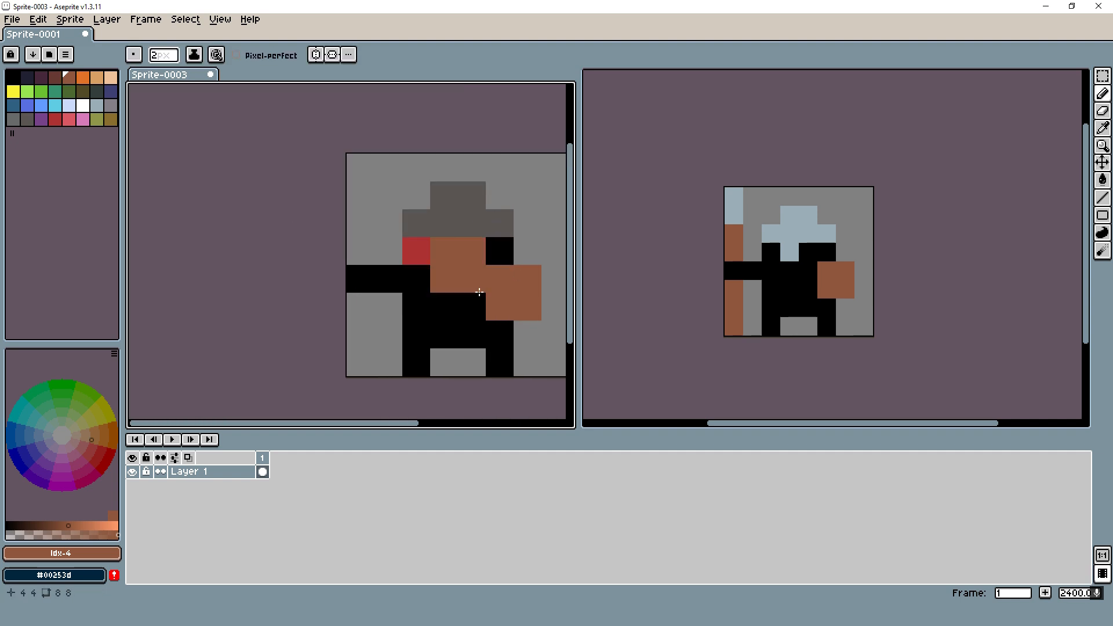
- Draw a spear along the left canvas edge with a 1 px brush, using brown for the shaft and dark grey #595652 for the tip
key(minus)
click(360, 250)
drag(360, 306, 359, 360)
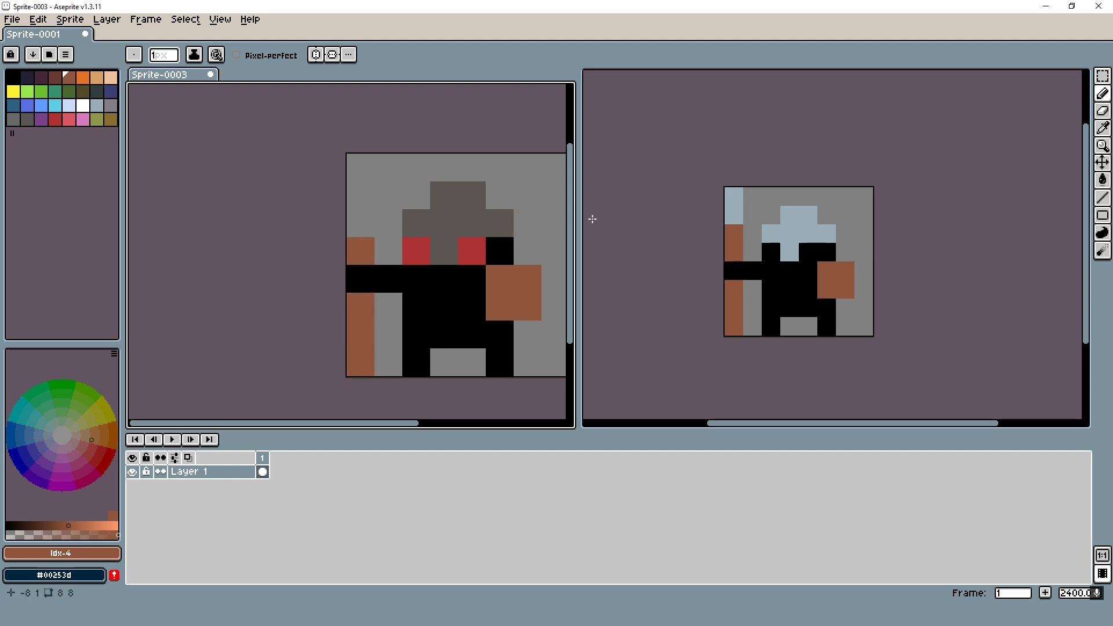
click(363, 220)
scroll(411, 206, up, 3)
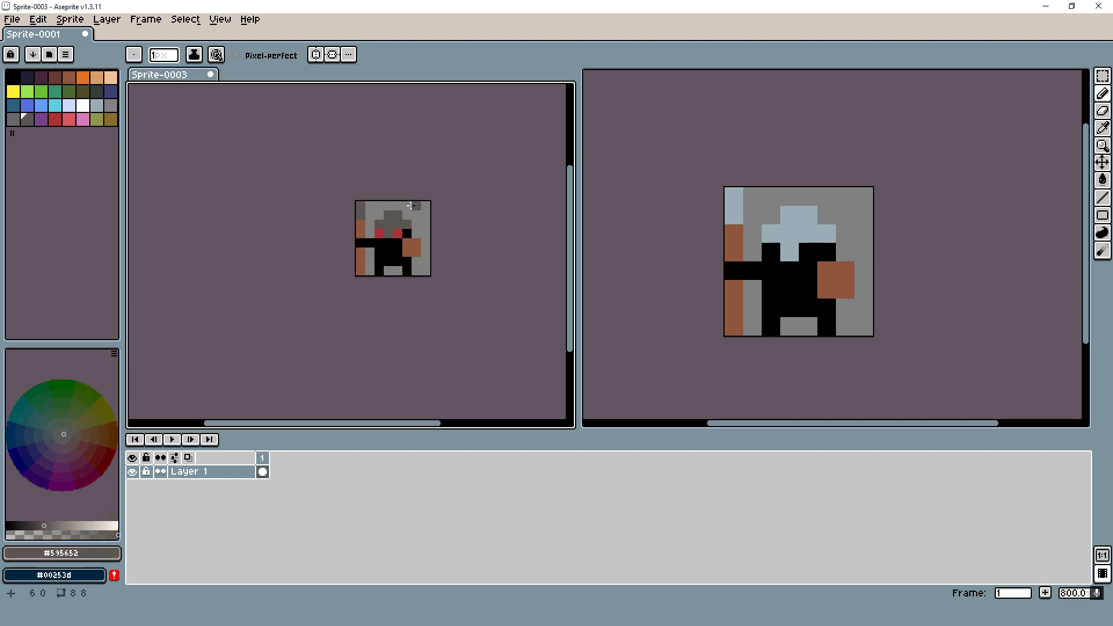
scroll(410, 206, up, 3)
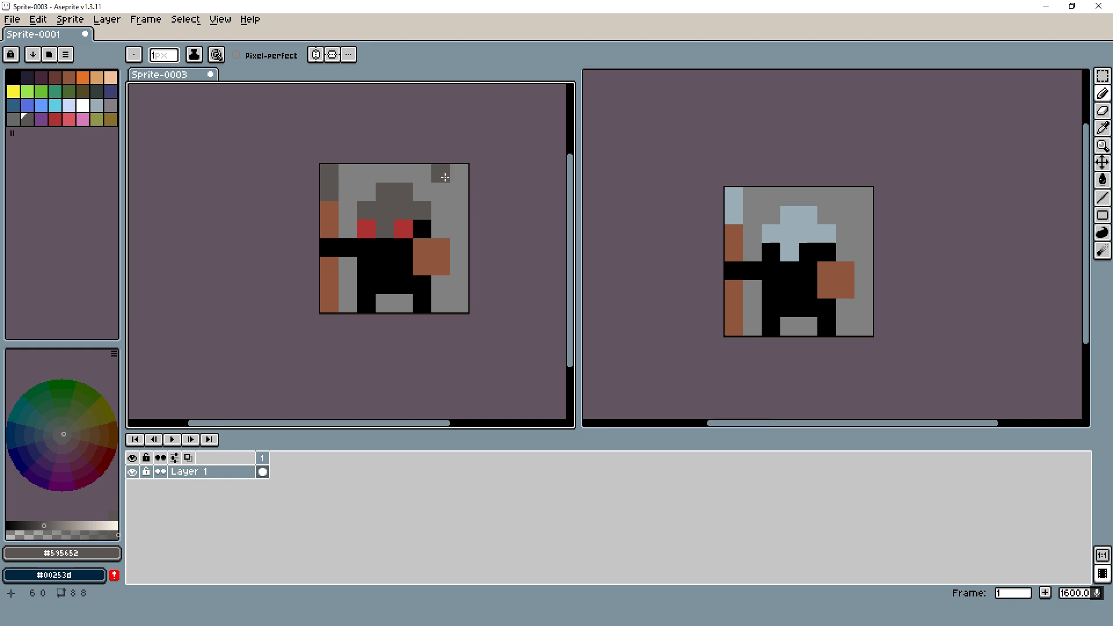
scroll(391, 235, down, 3)
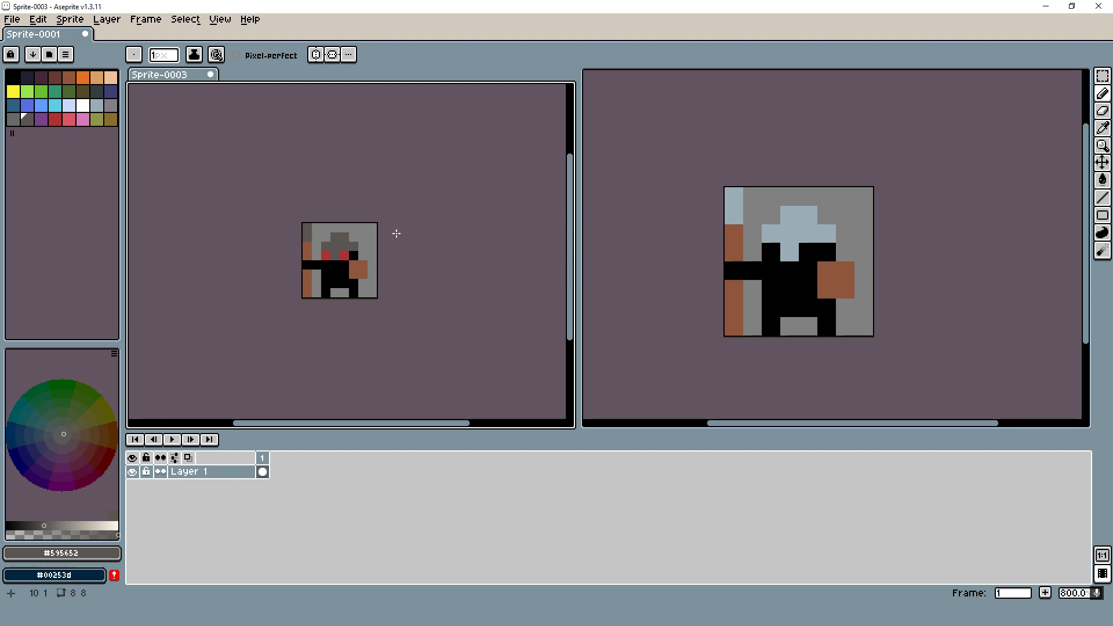
scroll(353, 236, up, 2)
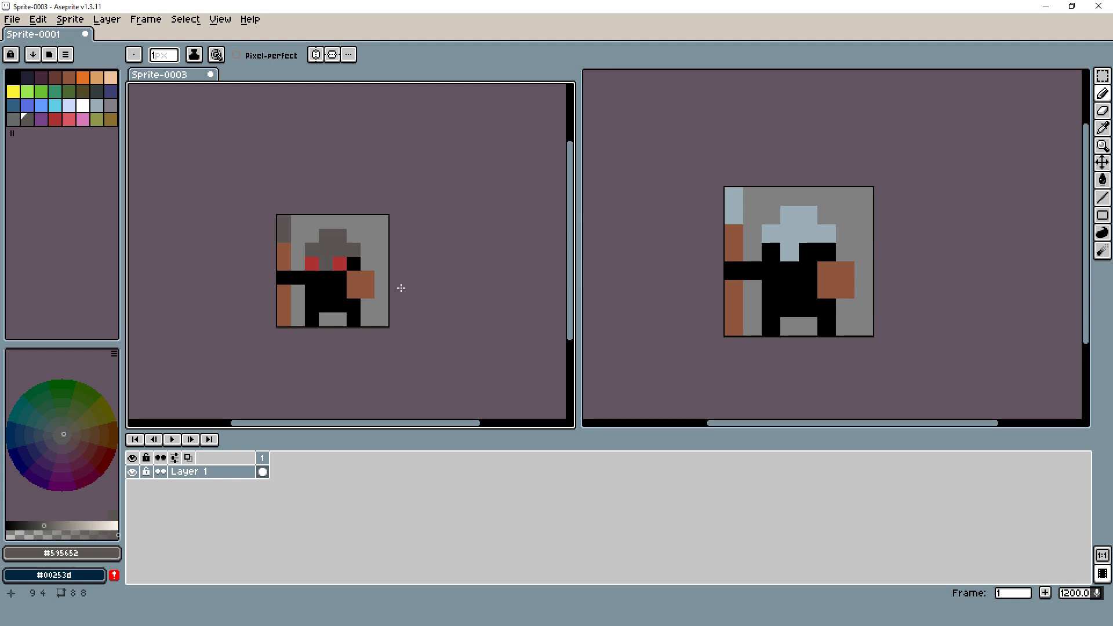
- Rename the character's layer to char and add a new layer above it
double_click(196, 473)
text(char)
key(Return)
scroll(207, 347, up, 1)
key(shift+n)
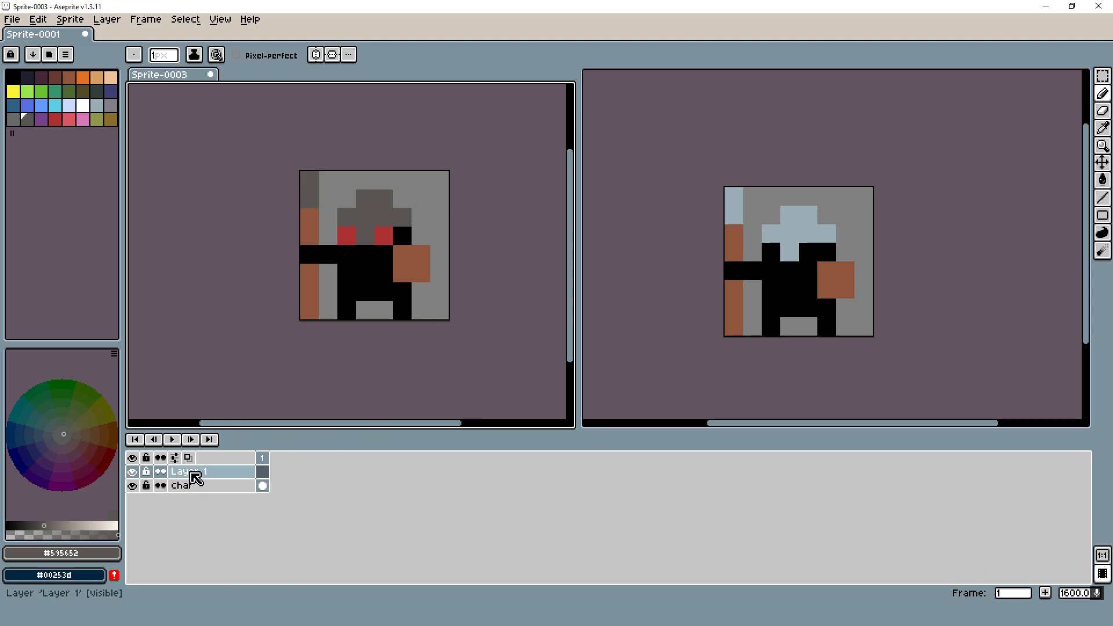
- Close the reference sprite and create a blank 32 × 32 px sprite
click(894, 184)
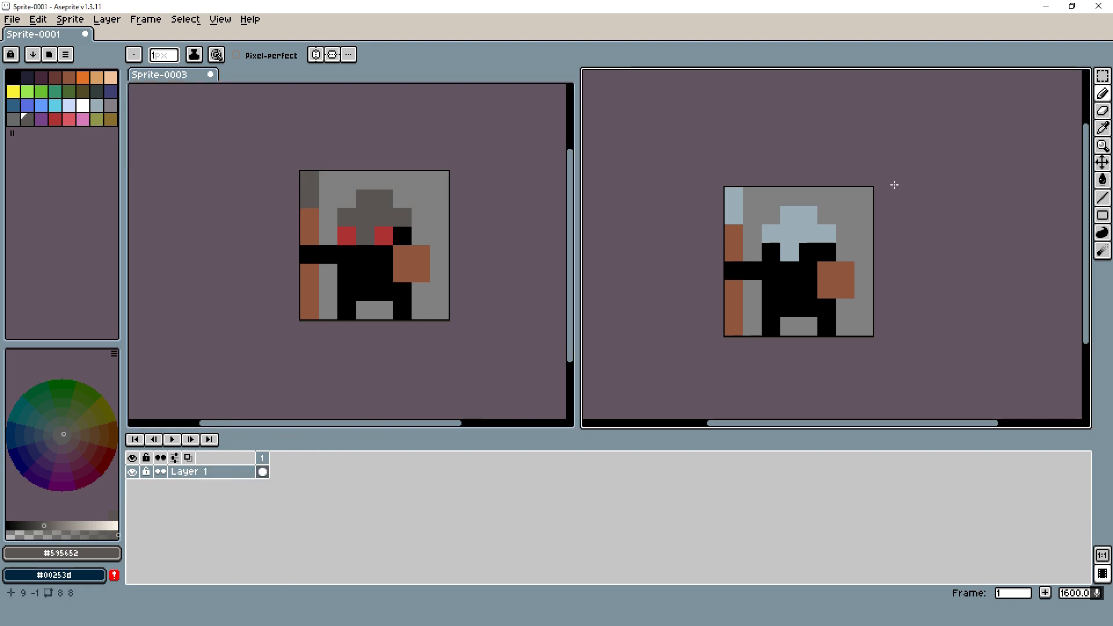
key(ctrl+w)
key(ctrl+n)
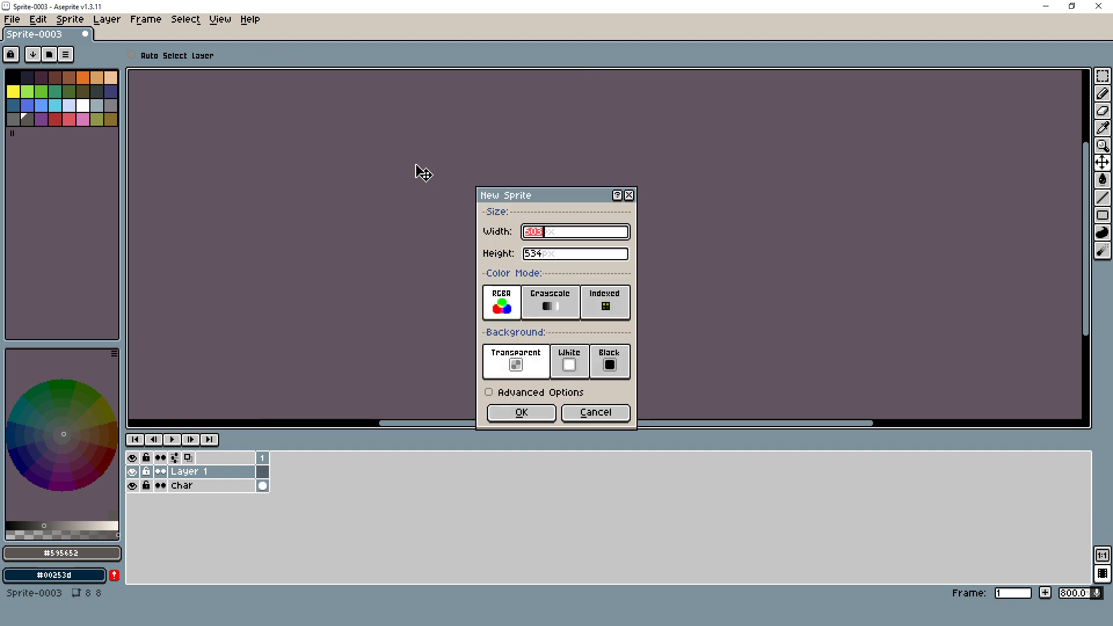
text(32)
key(Tab)
text(32)
key(Return)
scroll(626, 235, up, 5)
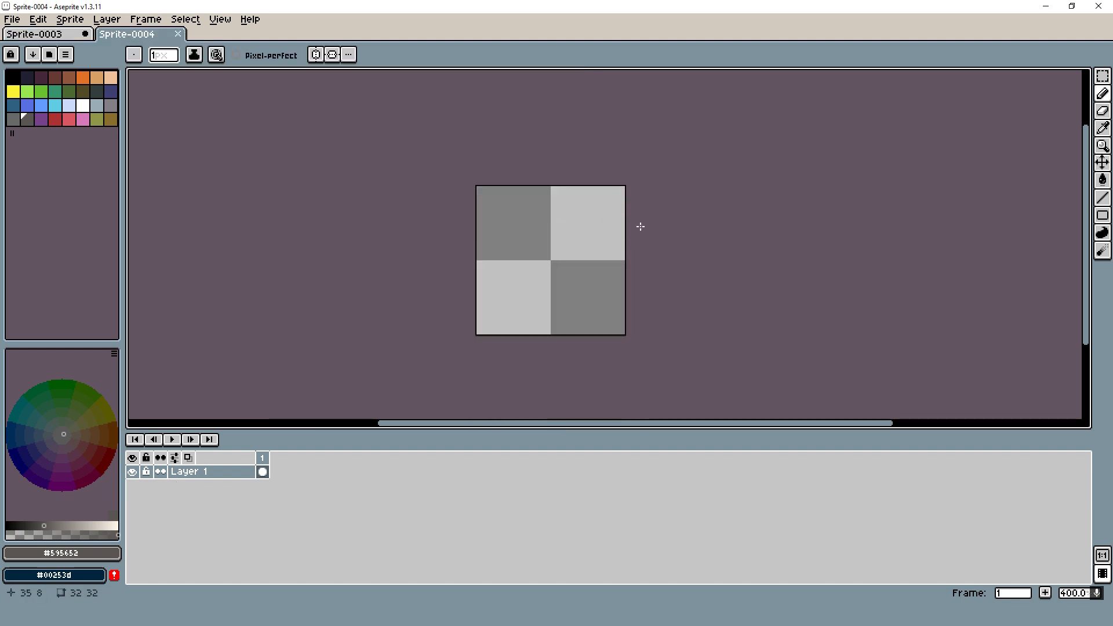
- Stamp a yellow (index 8) dot with a 5 px brush near the upper-left corner of the blank canvas
drag(482, 184, 377, 156)
click(13, 91)
ctrl+scroll(357, 197, down, 6)
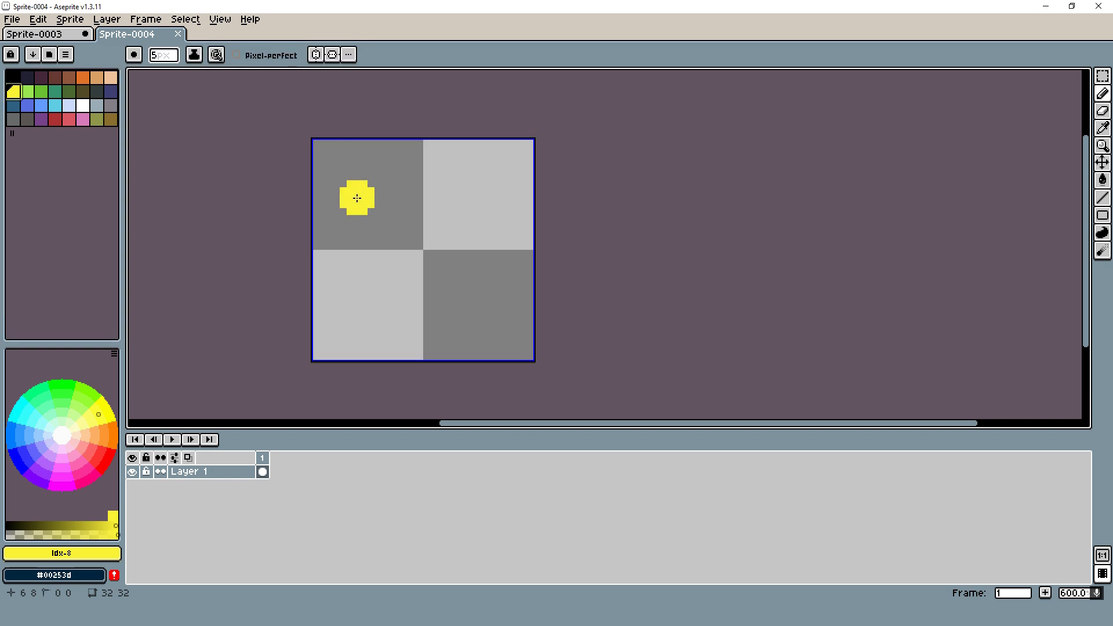
ctrl+scroll(346, 170, up, 2)
click(336, 170)
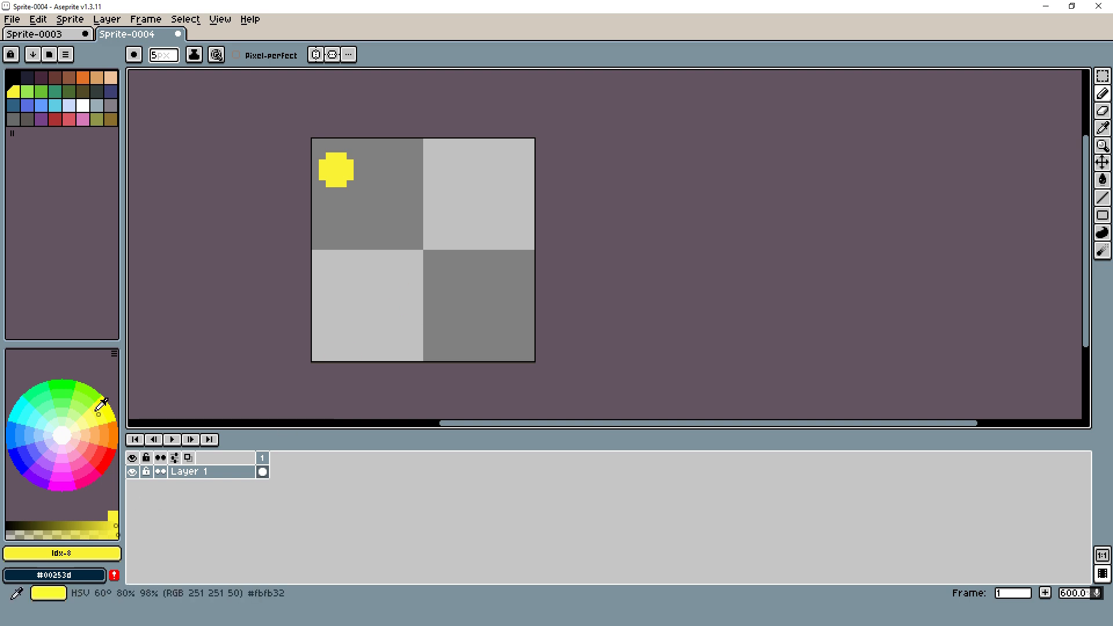
- Stamp blue, purple and fully saturated purple (#7e00fb) dots in the lower-right quadrant of the canvas
click(27, 455)
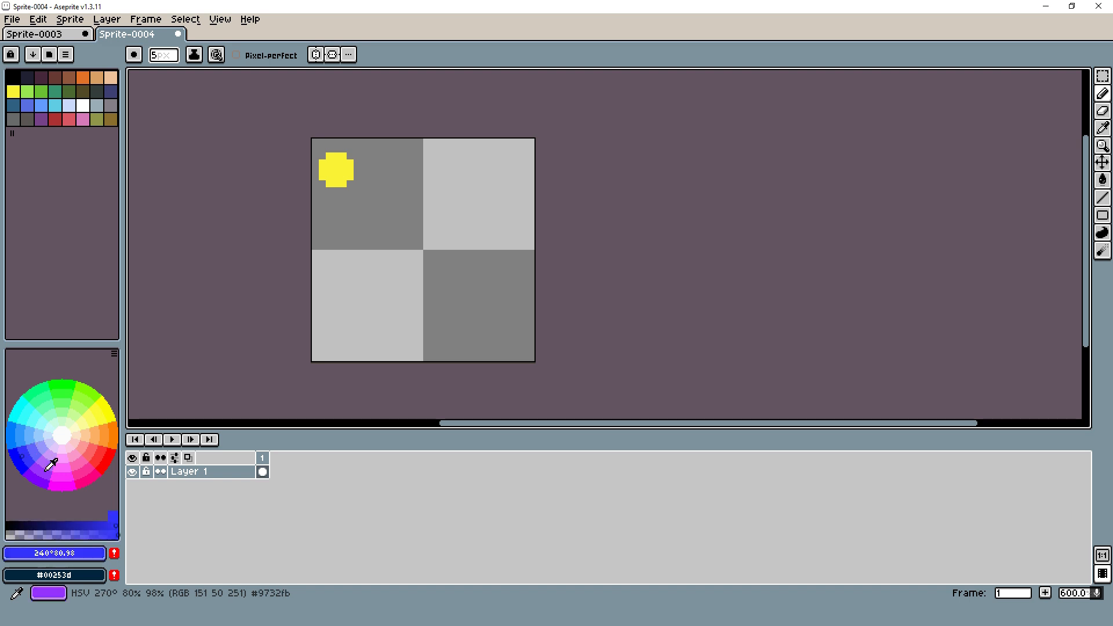
click(42, 470)
click(25, 458)
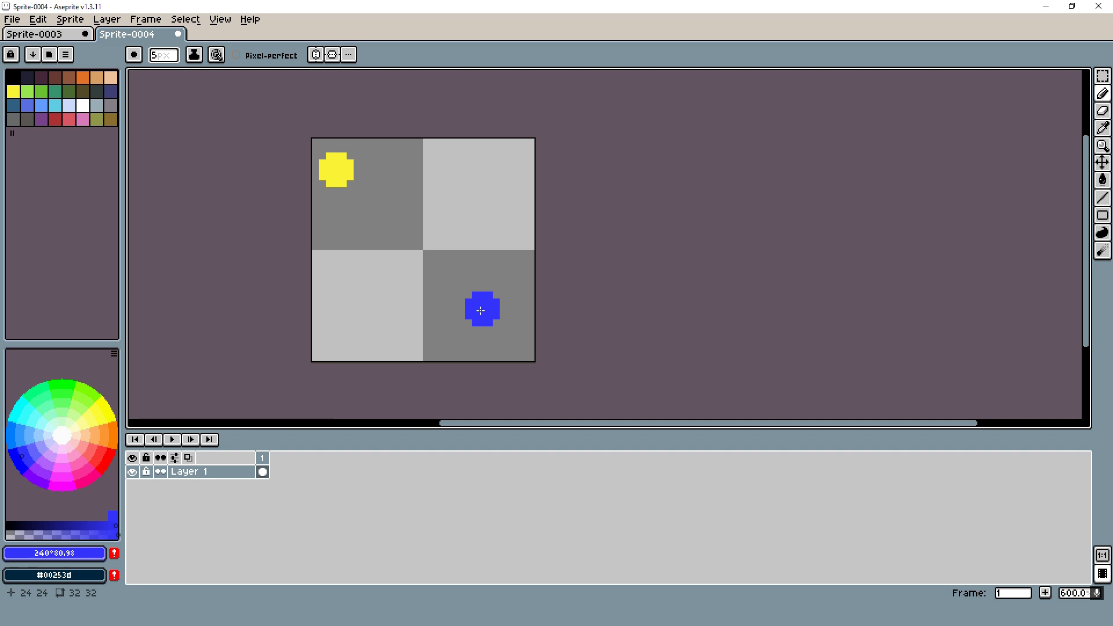
click(475, 329)
click(39, 471)
click(502, 309)
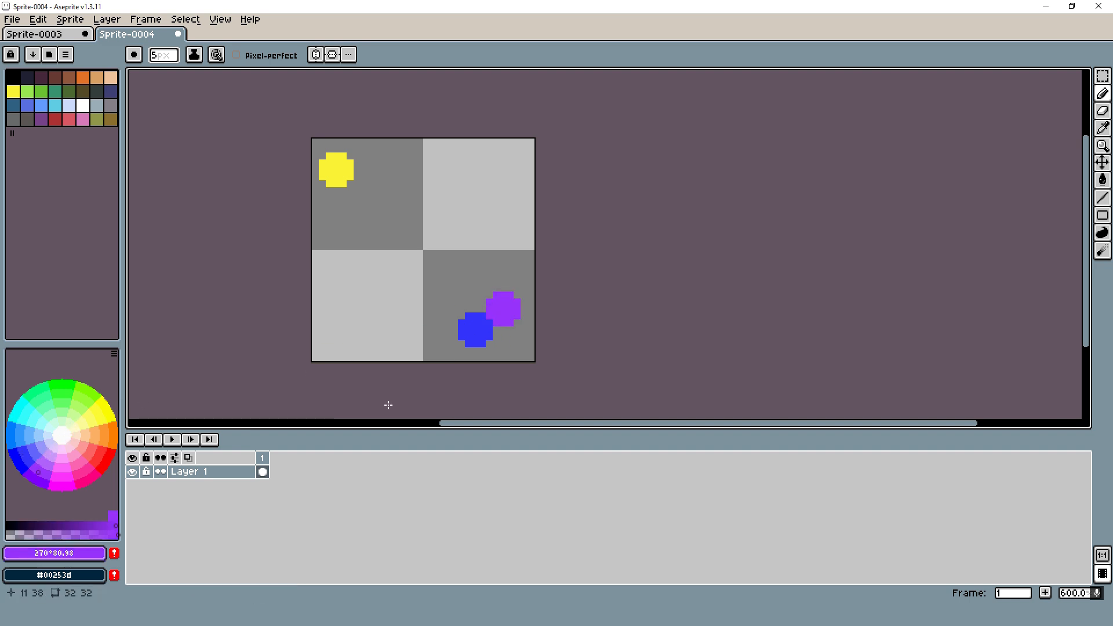
click(33, 481)
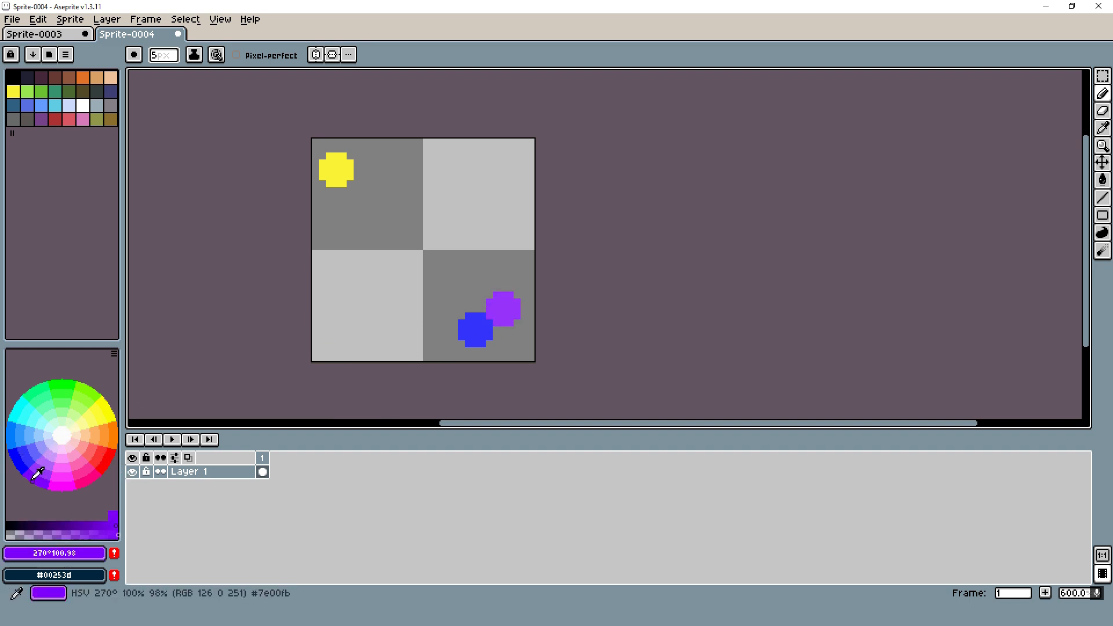
click(519, 320)
click(11, 461)
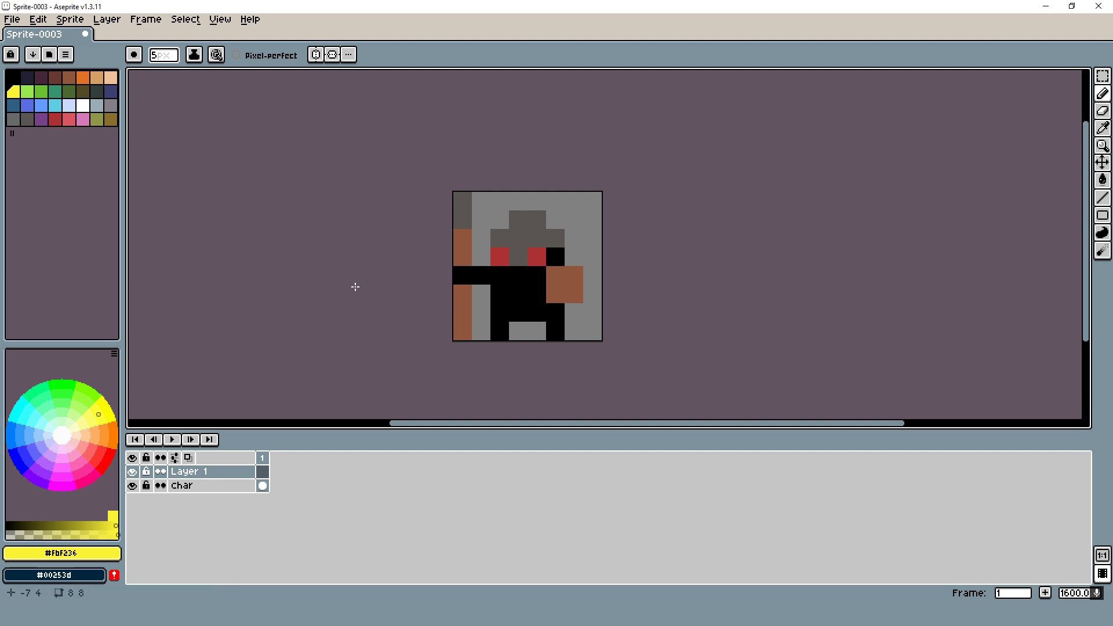
- Reduce the pencil brush to 1 px, try a yellow stroke across the character's helmet, and undo it
key(minus)
key(minus)
key(minus)
key(minus)
mouse_move(518, 256)
mouse_down()
mouse_move(524, 263)
mouse_move(447, 231)
mouse_move(510, 203)
mouse_up()
key(ctrl+z)
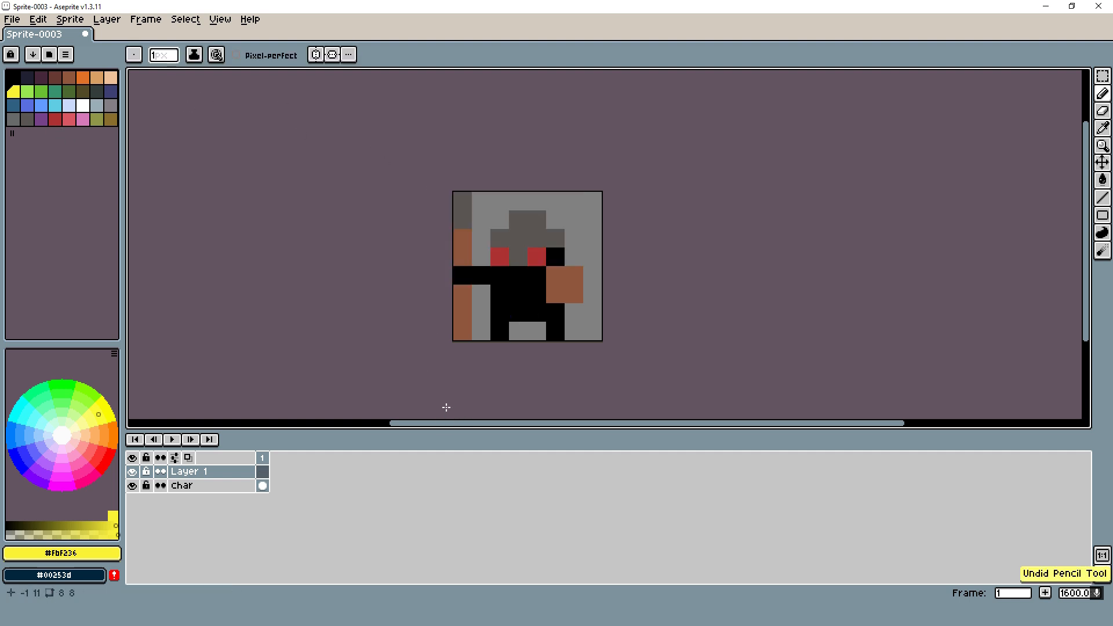
- Set the alpha of the yellow drawing colour (#fbf236) to 50 to make it semi-transparent
key(F4)
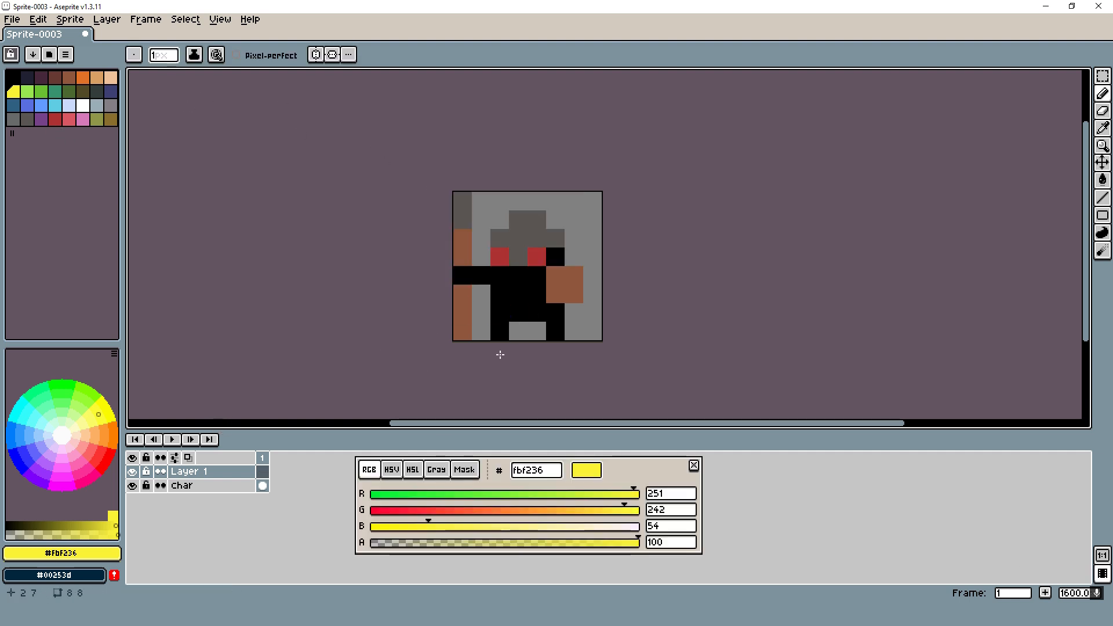
double_click(670, 542)
text(0)
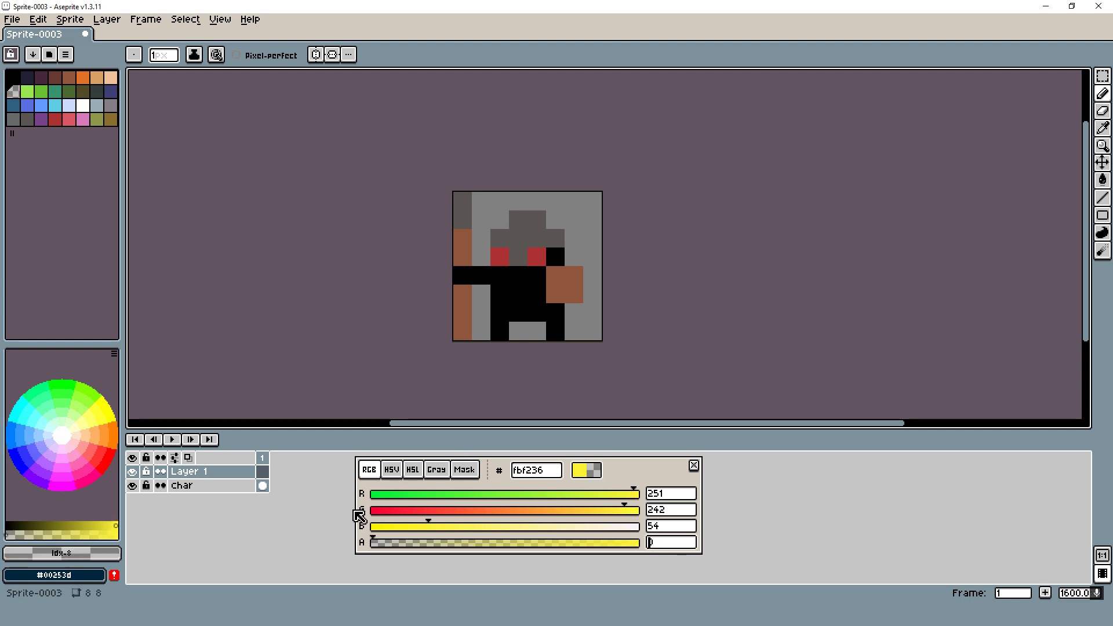
text(50)
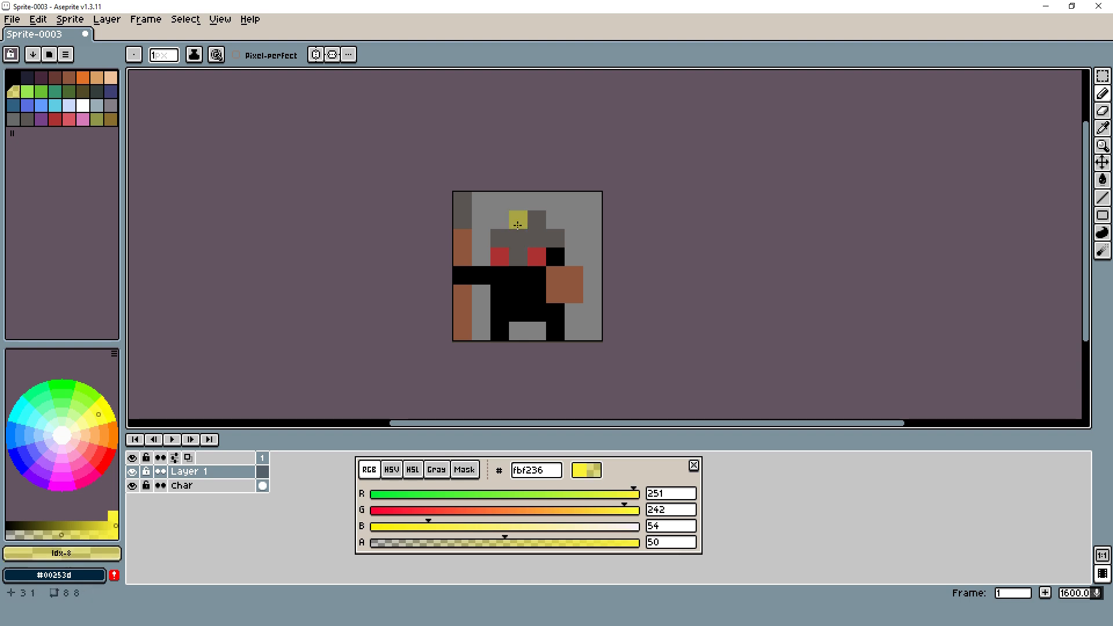
- Paint semi-transparent yellow highlights on the helmet's crown and left side, the spear tip and the shield's upper-left pixel
mouse_move(518, 219)
mouse_down()
mouse_move(499, 238)
mouse_move(536, 220)
mouse_up()
scroll(602, 282, down, 4)
scroll(600, 262, up, 3)
scroll(598, 260, up, 1)
click(474, 244)
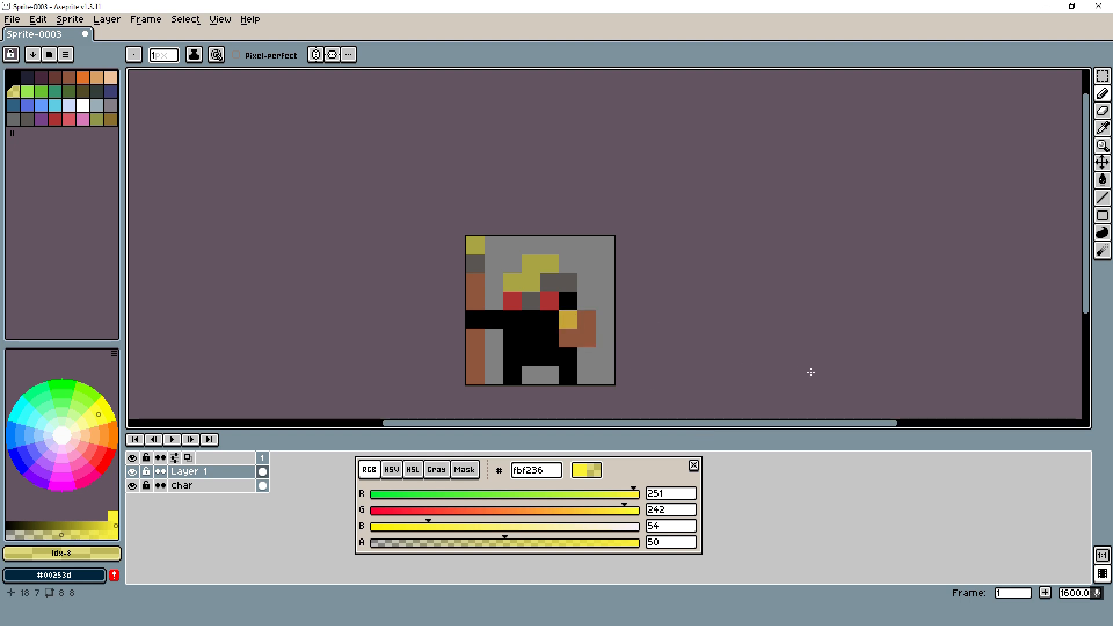
scroll(705, 308, down, 4)
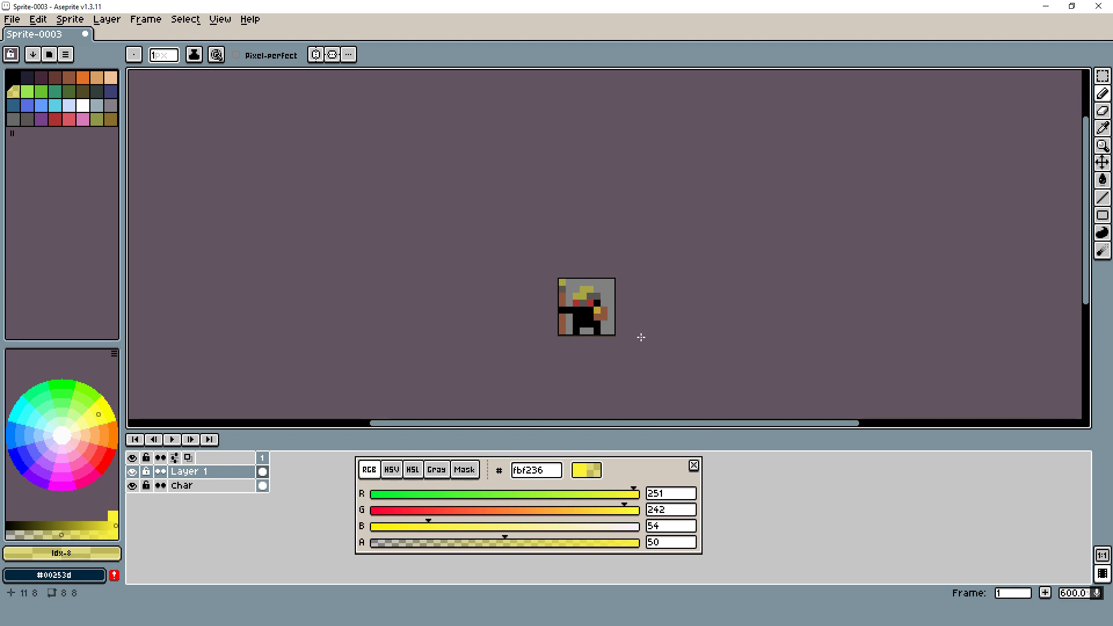
- Try semi-transparent purple (#9732fb) and blue (#3232fb) as shadow colours, and shade the face's right edge, chest, right leg and spear shaft
click(40, 469)
scroll(591, 309, up, 4)
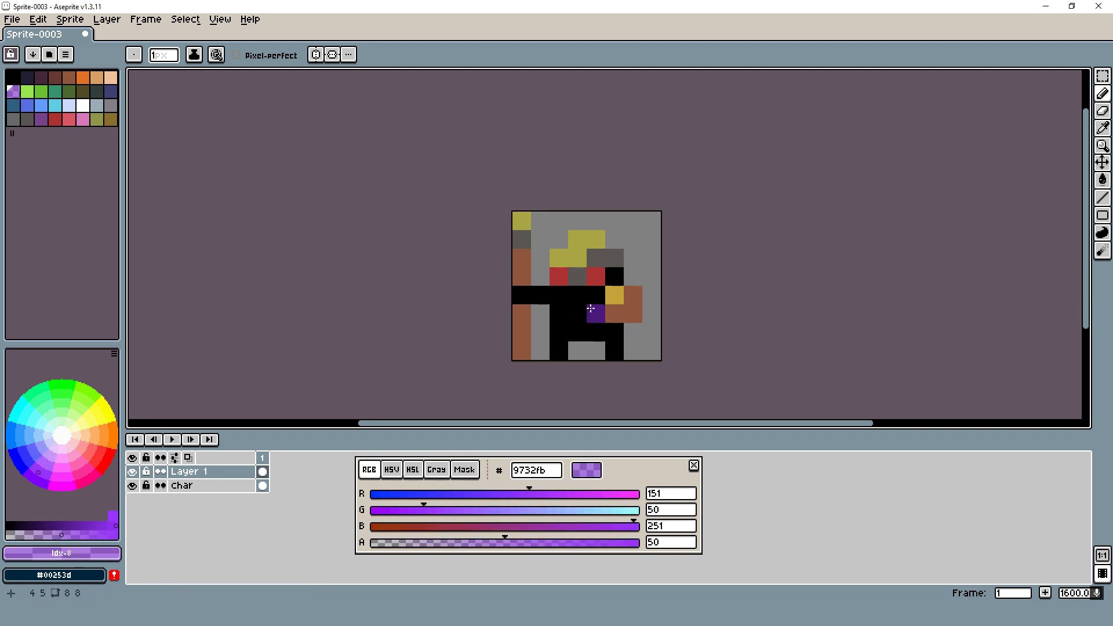
click(22, 456)
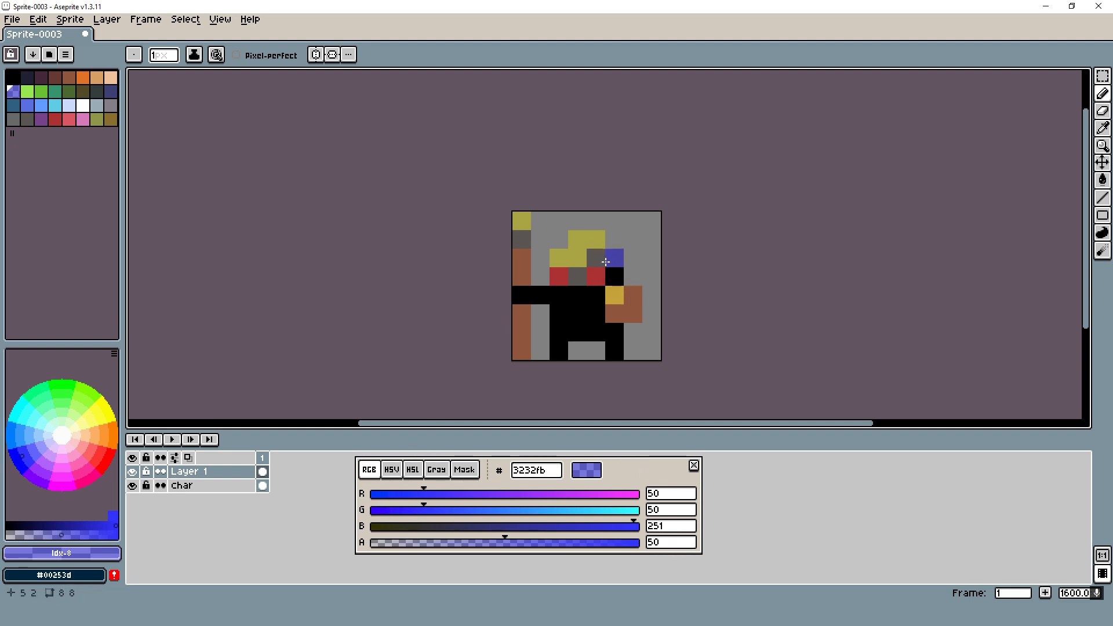
scroll(286, 184, down, 3)
- Rename the highlight and shadow layer as L&S and set its opacity to 50%
double_click(189, 472)
text(L)
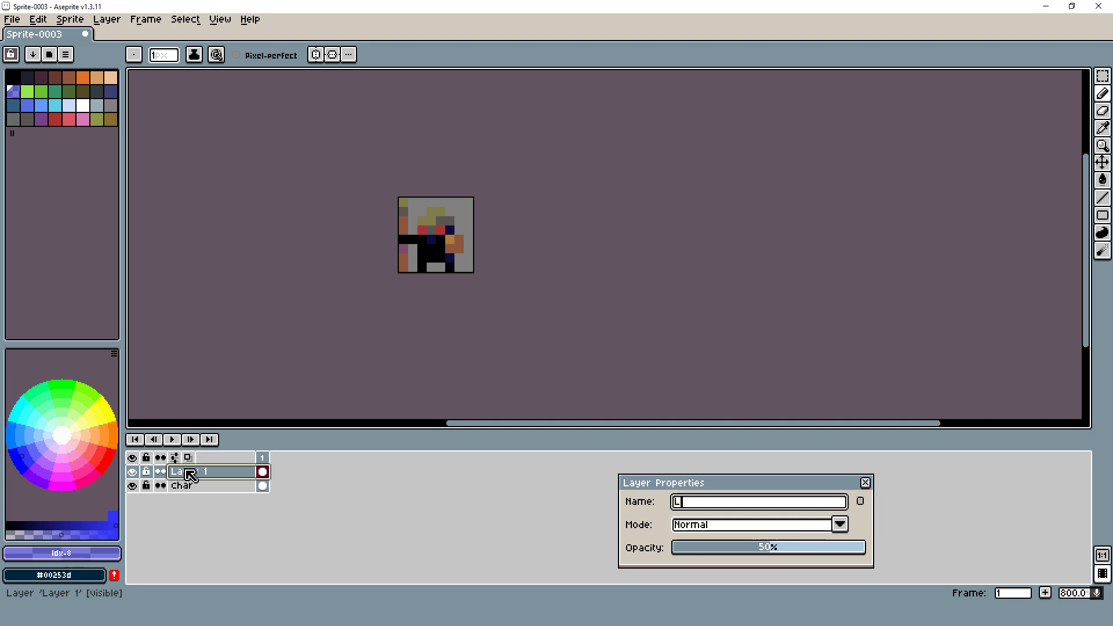
text(&S)
key(Return)
scroll(381, 211, up, 2)
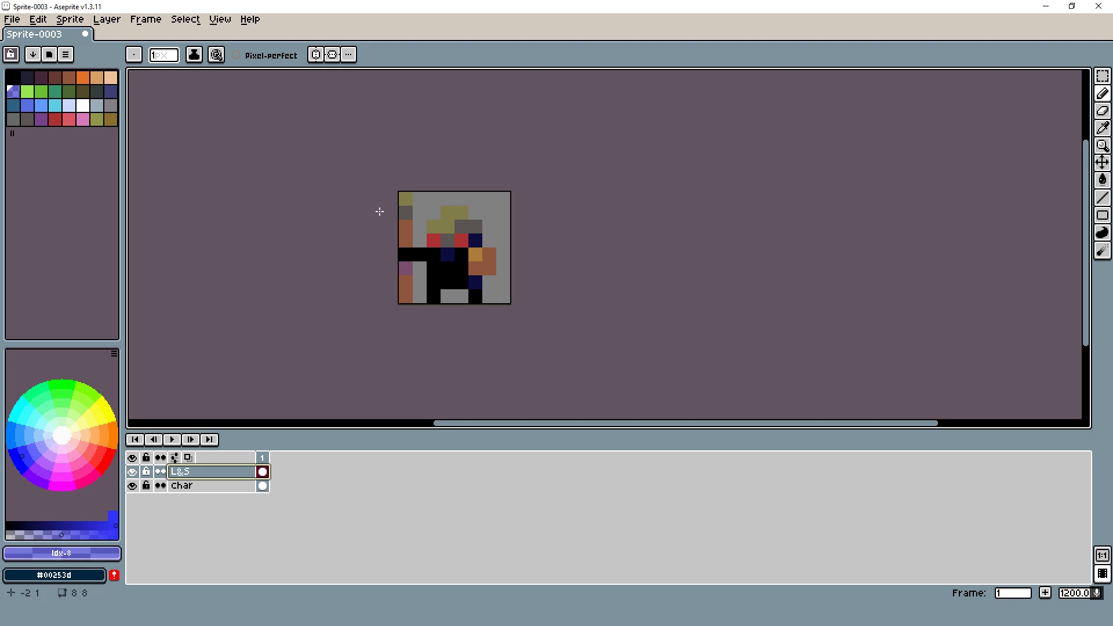
- Add a new layer directly above the Char layer and name it Cloth
click(199, 486)
key(shift+n)
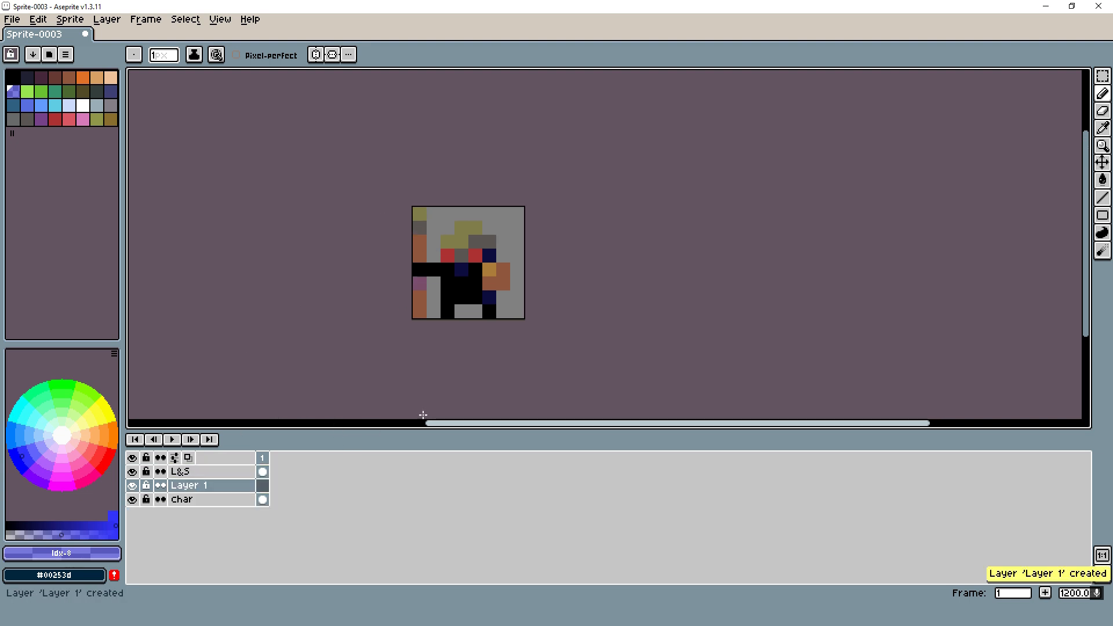
double_click(189, 487)
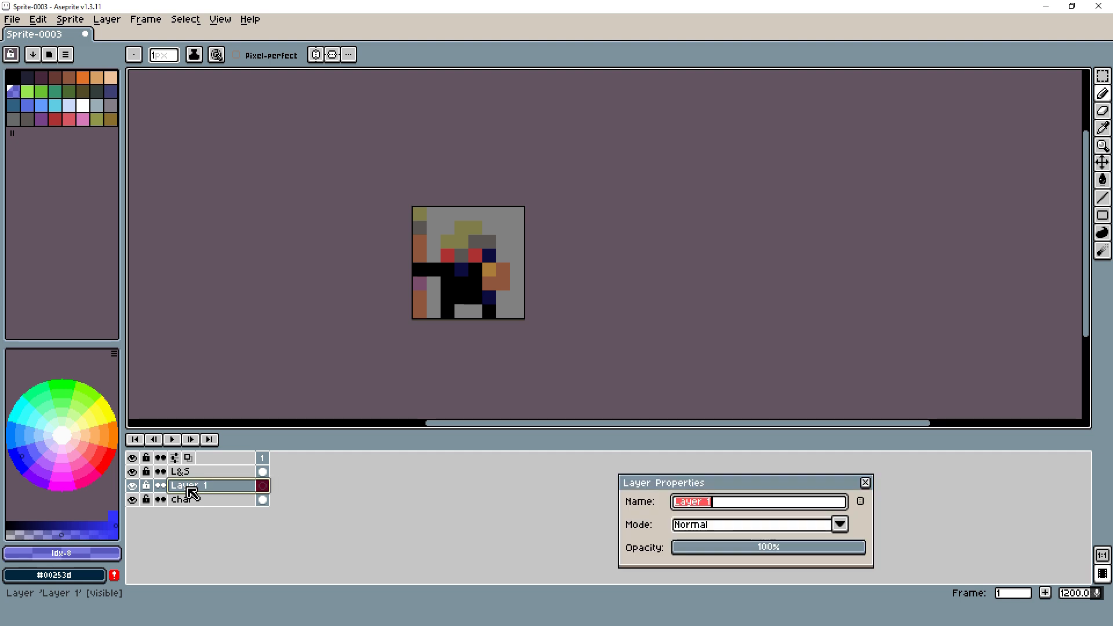
text(Cloth)
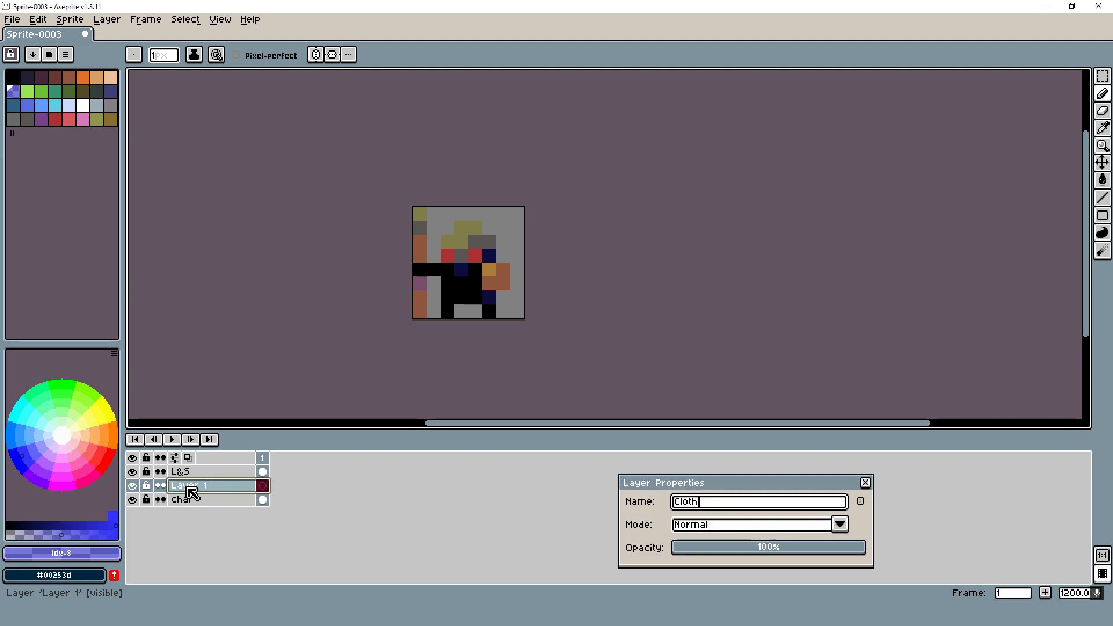
key(Return)
scroll(343, 206, down, 2)
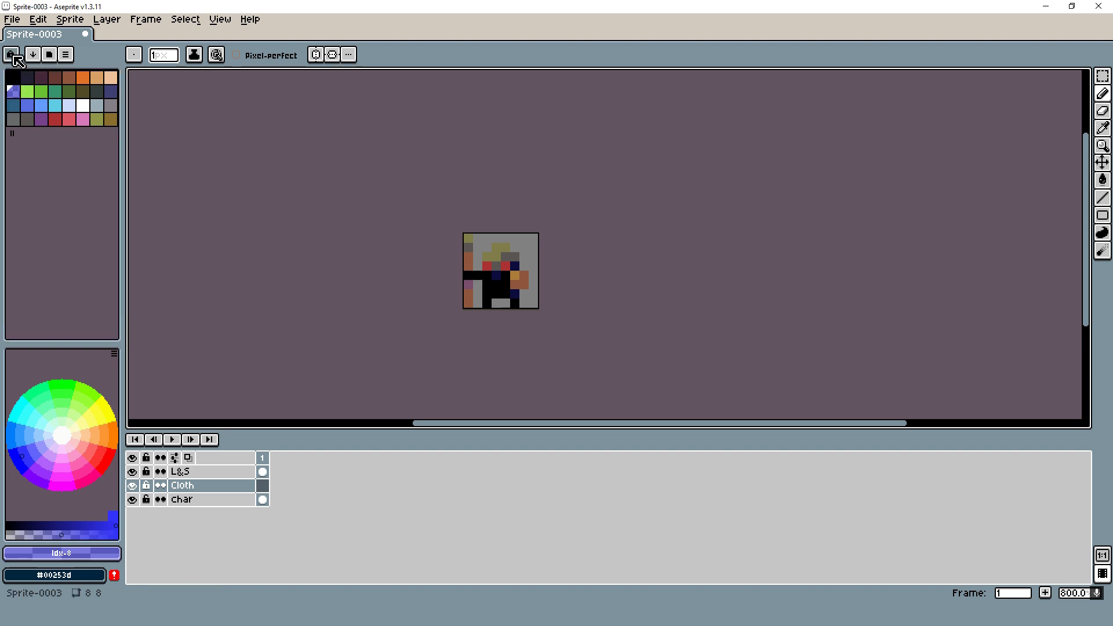
- Paint trousers over the character's legs and hips on the Cloth layer in dark olive (index 13)
click(13, 92)
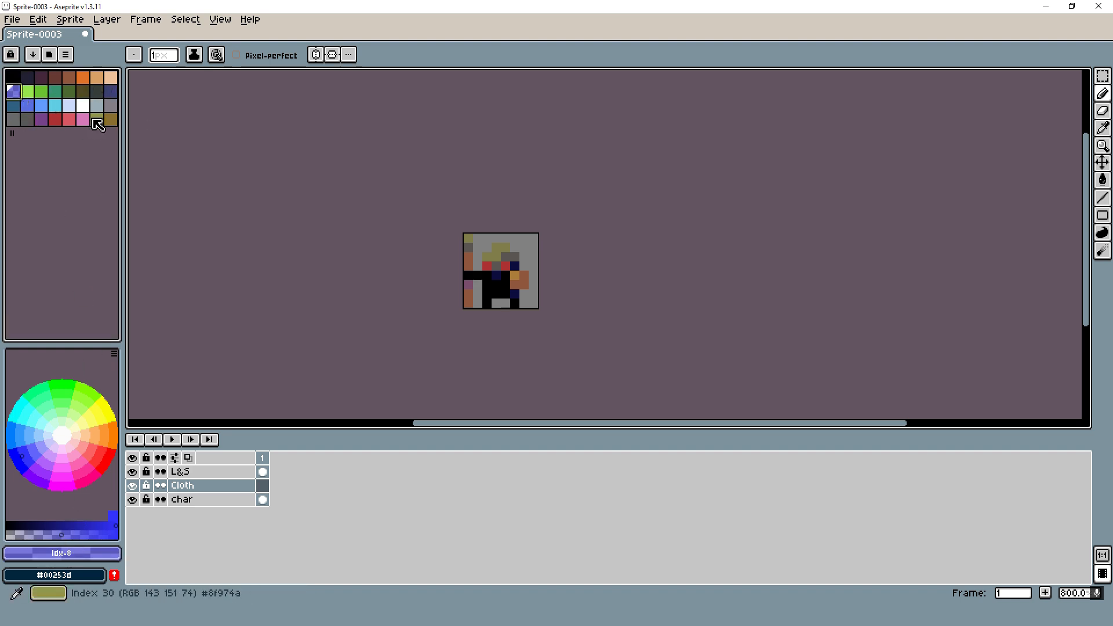
scroll(499, 272, up, 2)
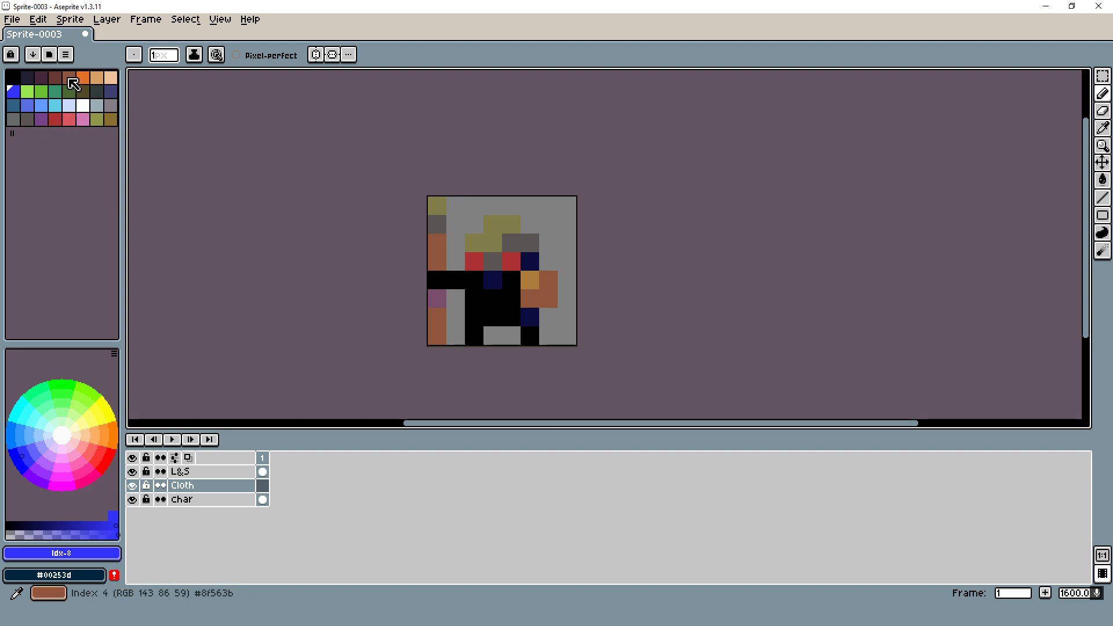
click(43, 120)
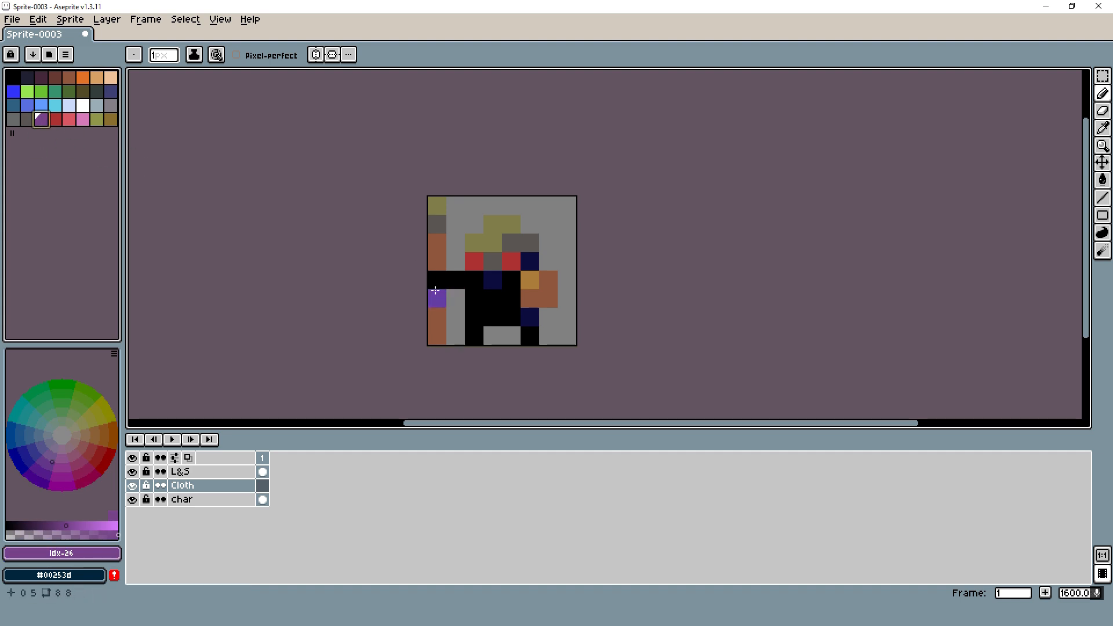
click(82, 91)
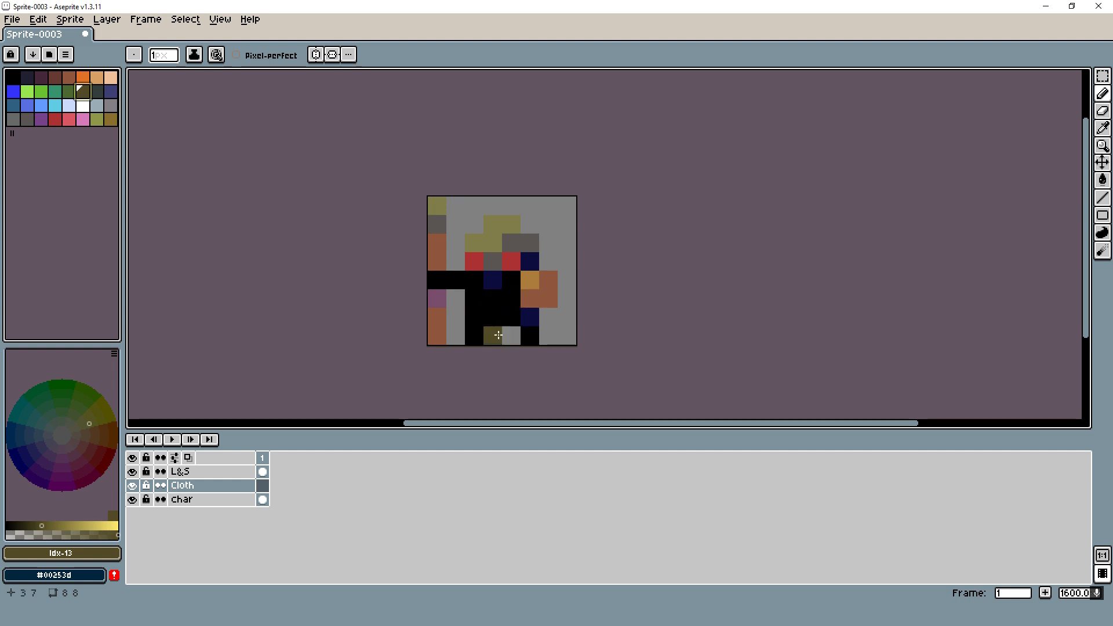
mouse_move(474, 337)
mouse_down()
mouse_move(473, 318)
mouse_move(520, 317)
mouse_move(529, 337)
mouse_up()
scroll(640, 219, down, 4)
scroll(641, 224, down, 1)
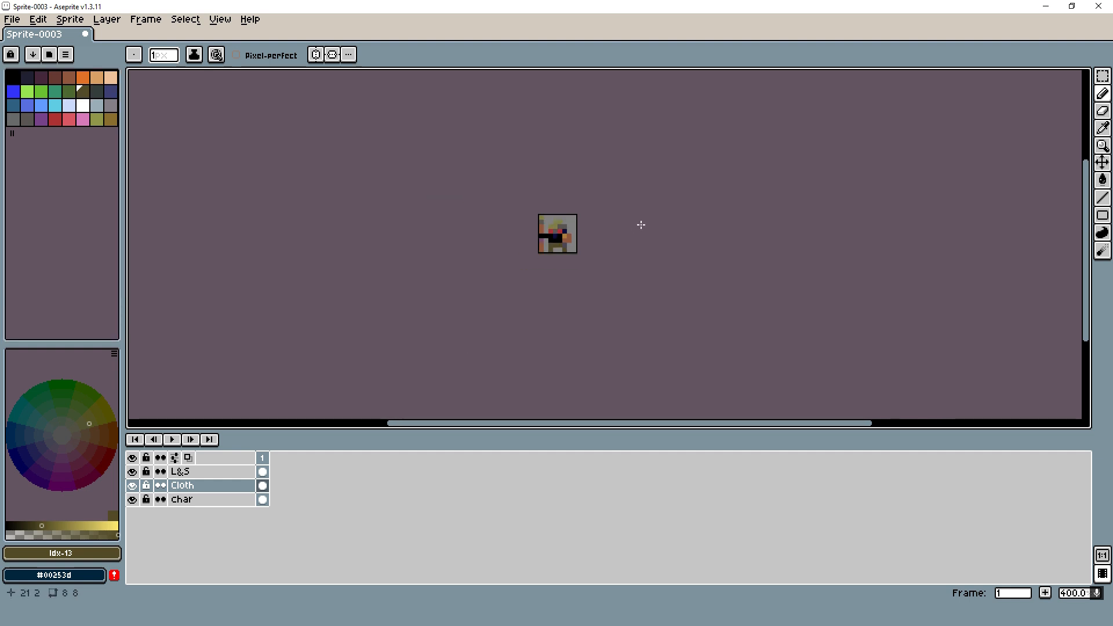
scroll(572, 221, up, 5)
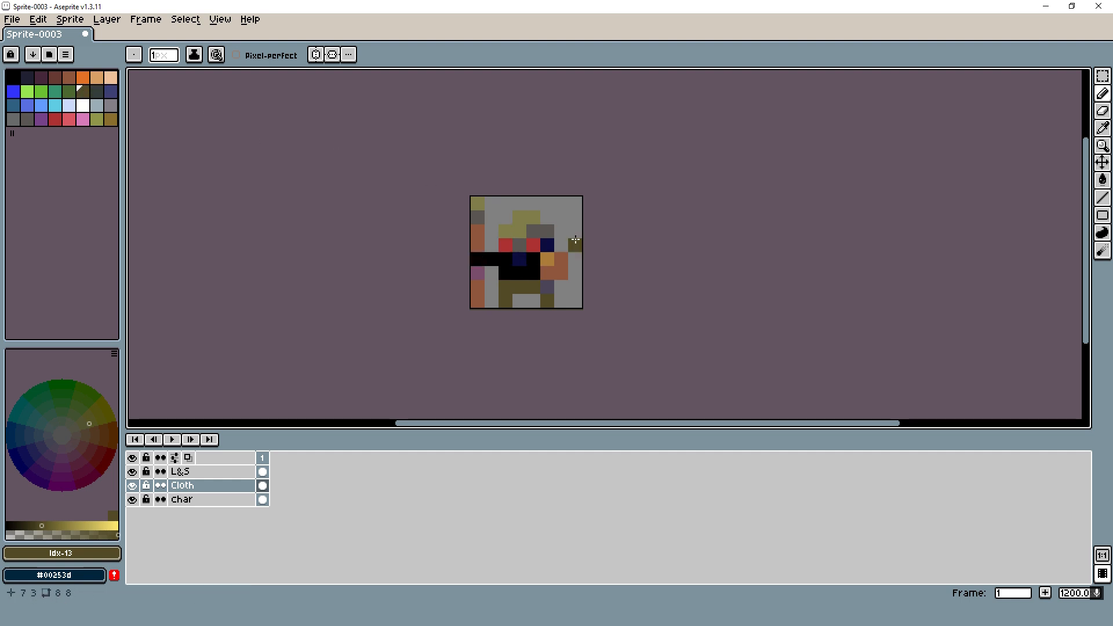
- Try teal-blue (index 16) as the drawing colour for more clothing, and switch to dark grey-green (index 14)
click(13, 105)
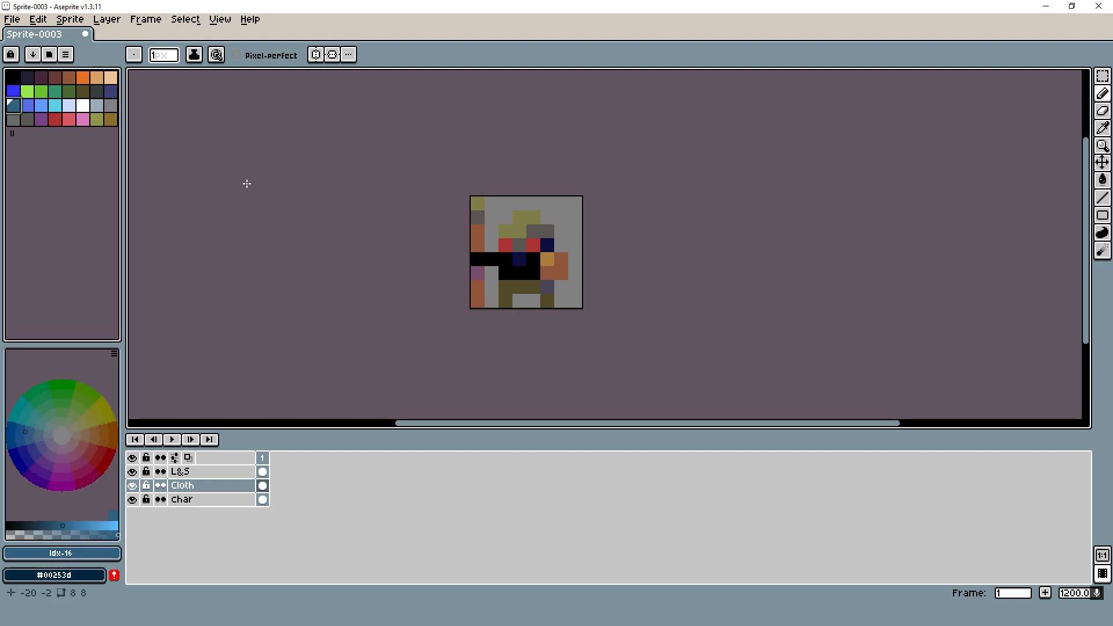
scroll(836, 248, down, 3)
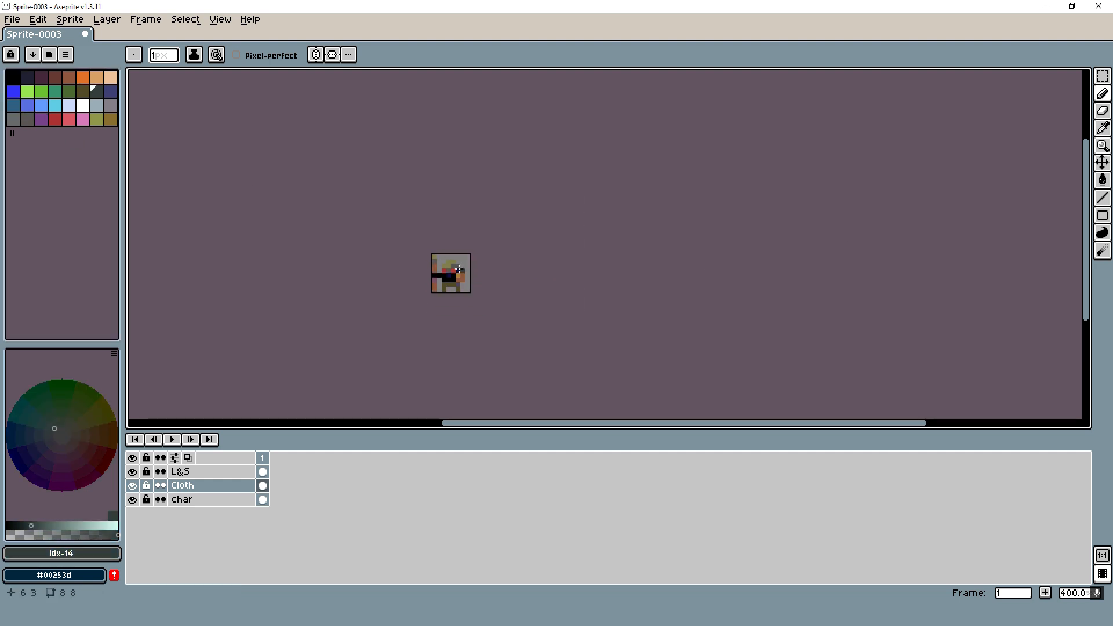
drag(442, 258, 420, 265)
scroll(412, 275, up, 1)
drag(514, 260, 454, 244)
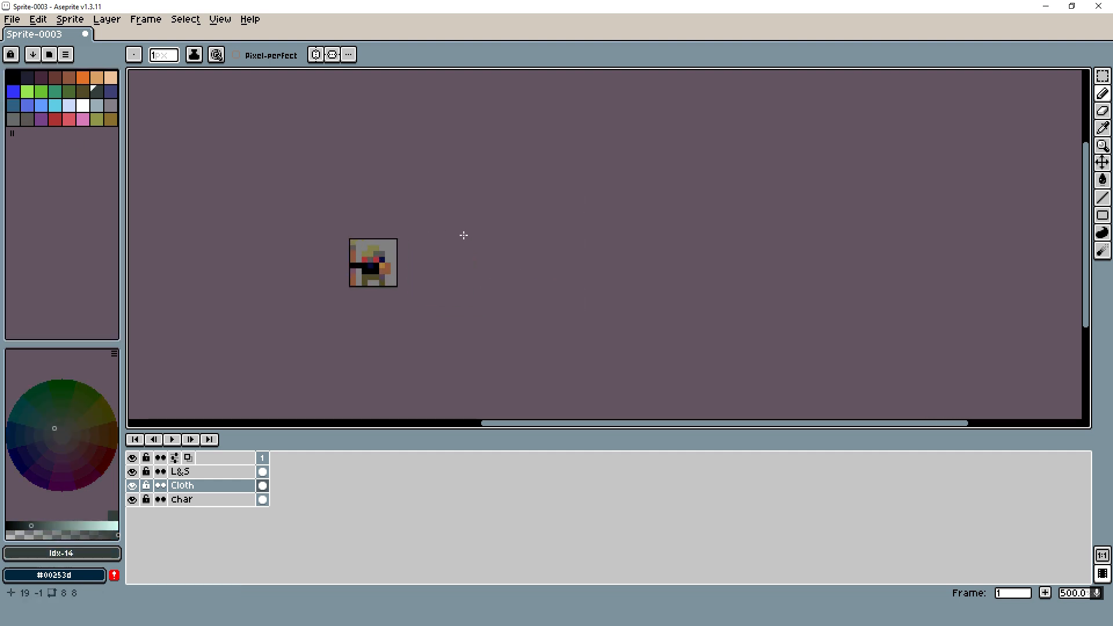